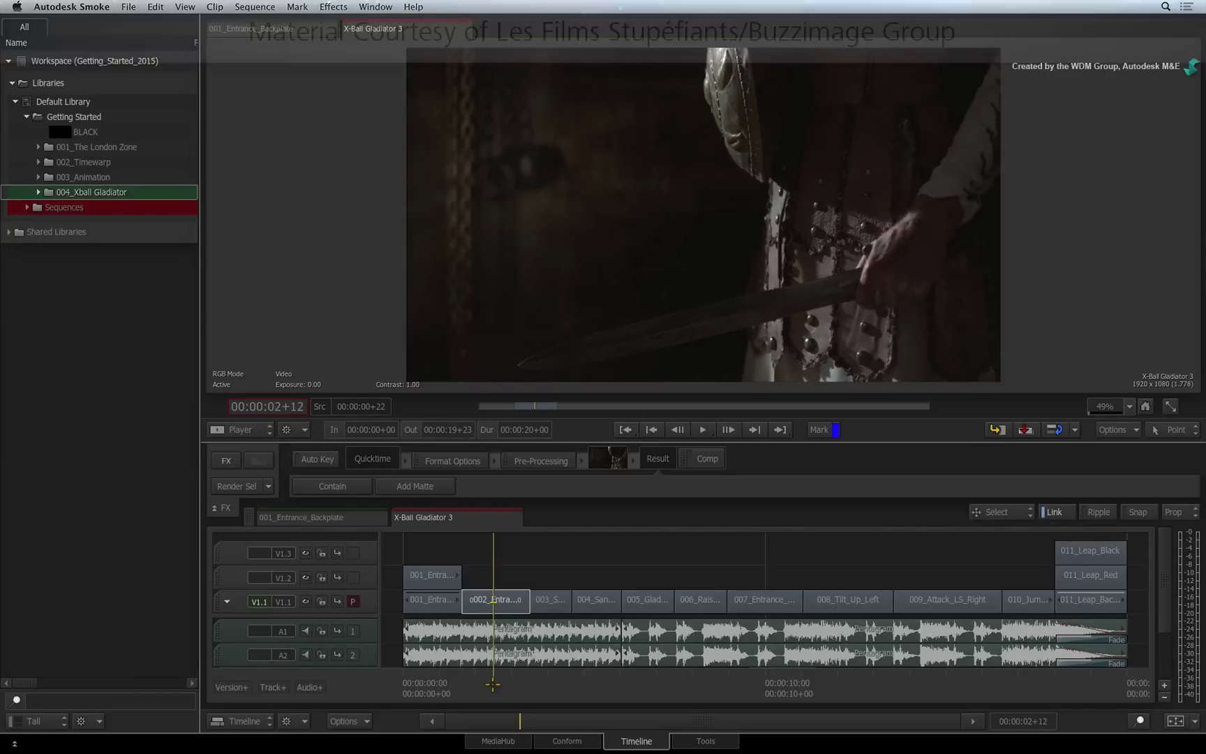
- Scrub to 00:00:08+05, select gladiator clip 006, and zoom the timeline in
{"action": "left_click_drag", "start_coordinate": [493, 681], "coordinate": [700, 625]}
{"action": "left_click", "coordinate": [690, 653]}
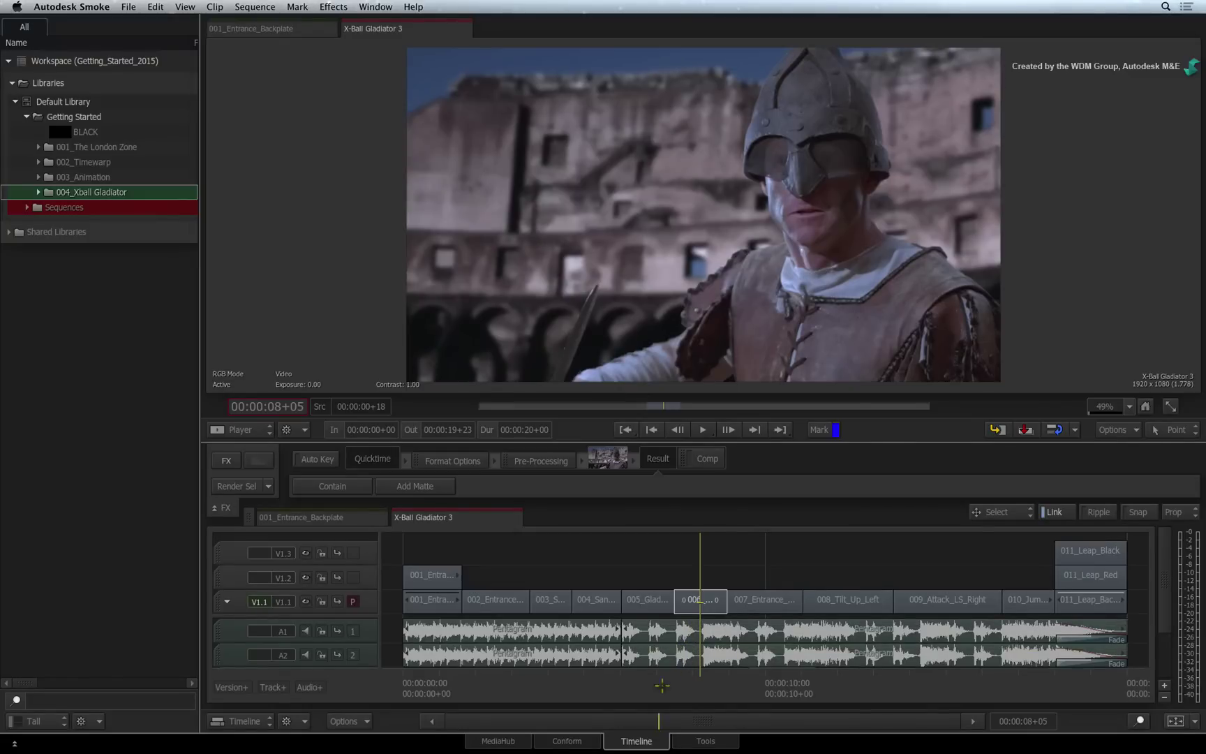
{"action": "mouse_move", "coordinate": [657, 712]}
{"action": "left_mouse_down"}
{"action": "mouse_move", "coordinate": [660, 677]}
{"action": "mouse_move", "coordinate": [660, 687]}
{"action": "left_mouse_up"}
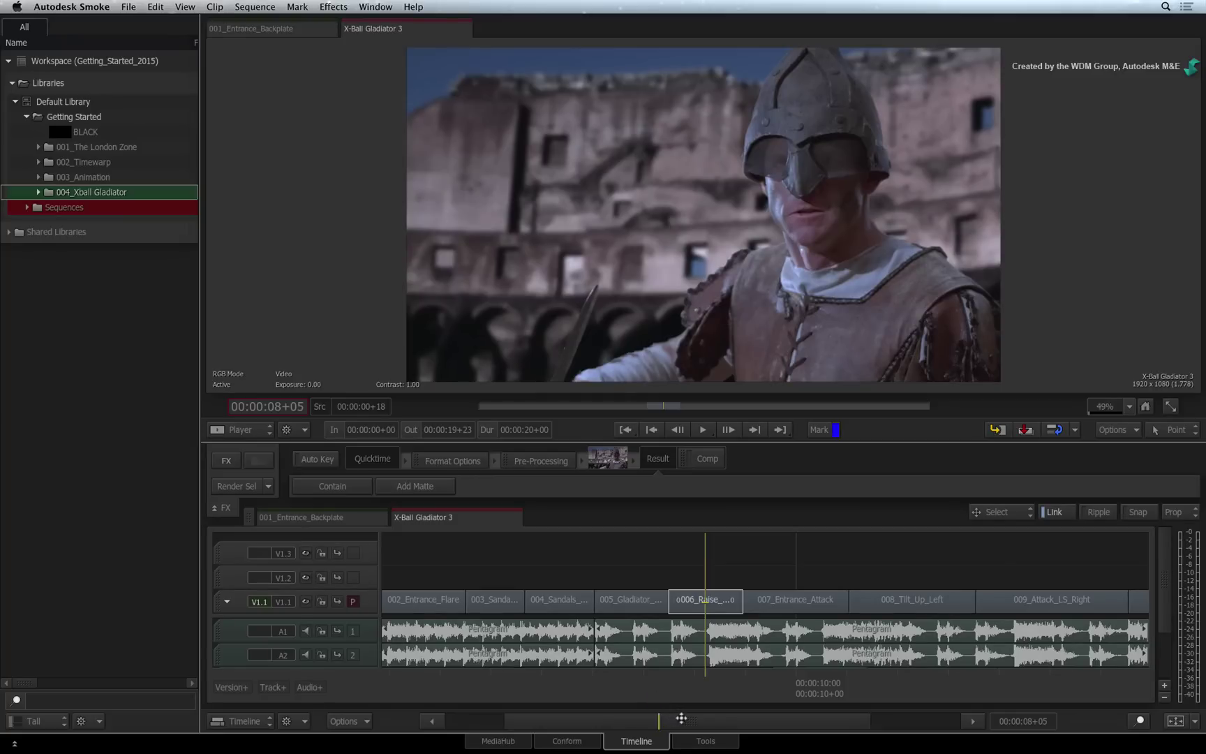
{"action": "left_click_drag", "start_coordinate": [681, 718], "coordinate": [723, 719]}
- Switch to the Triptych Player with All Free positioners and put 009_Attack_LS_Right in the right viewer
{"action": "left_click", "coordinate": [259, 430]}
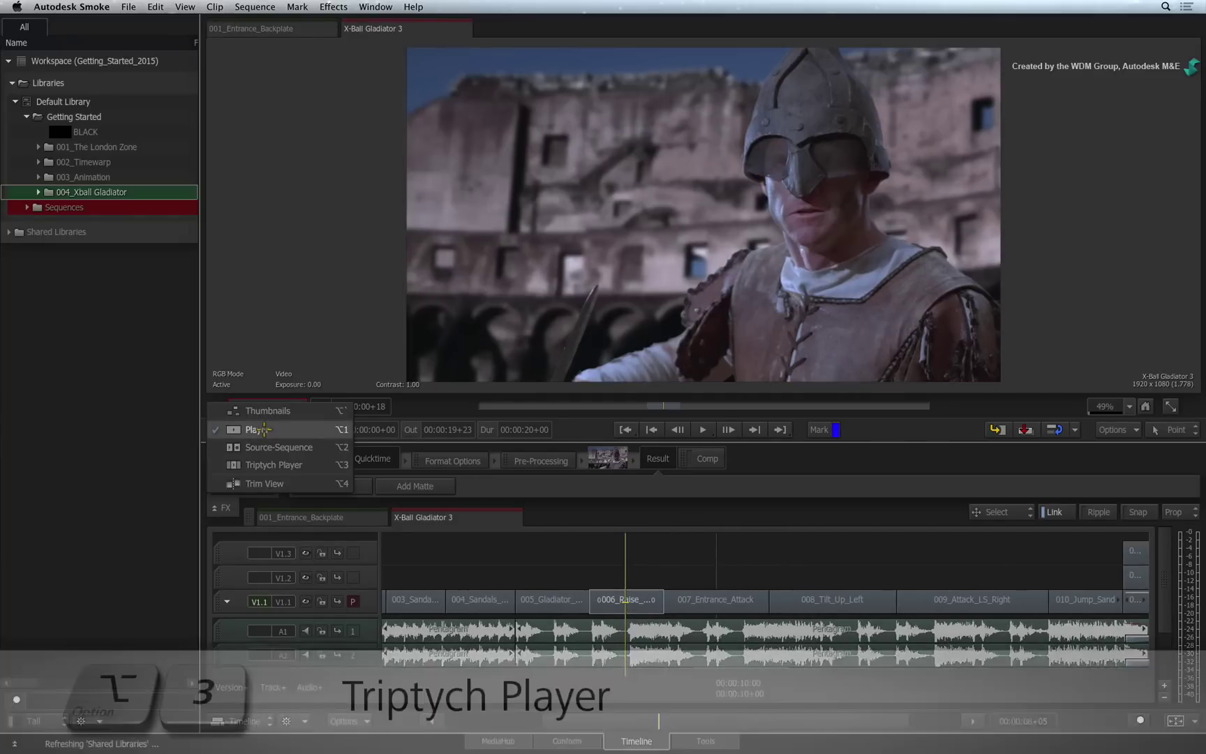
{"action": "left_click", "coordinate": [315, 464]}
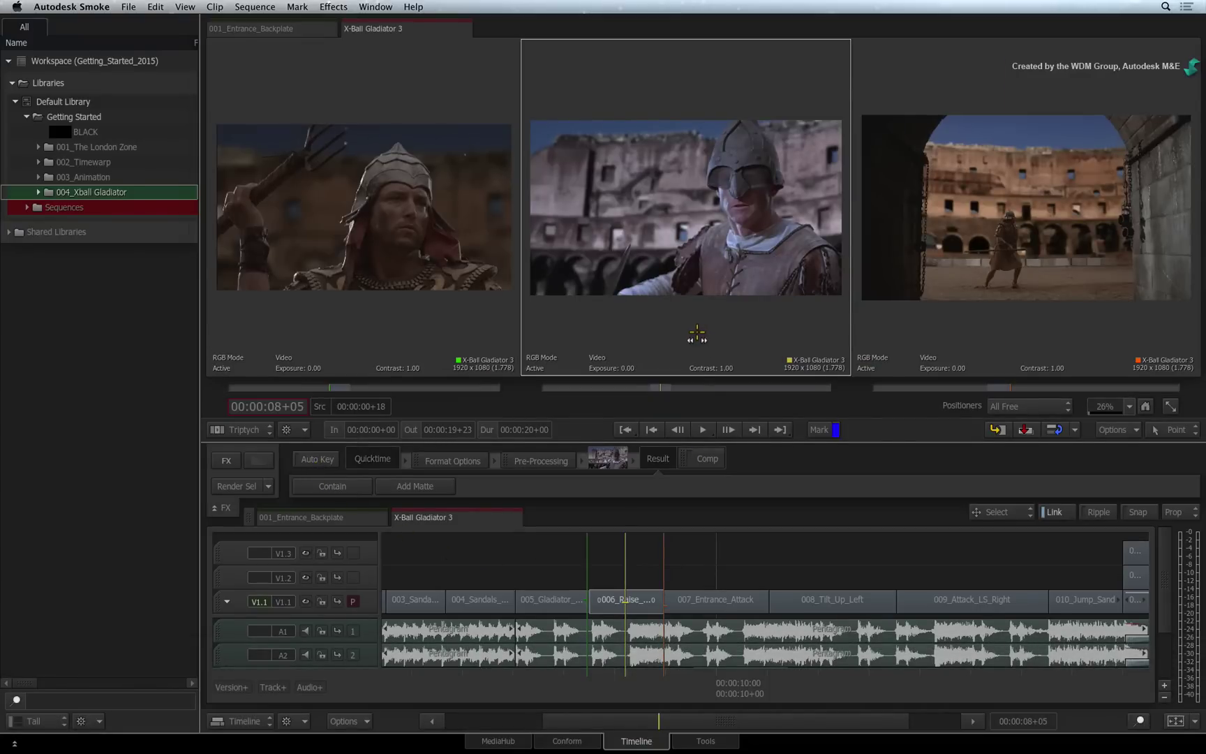
{"action": "left_click", "coordinate": [1040, 408]}
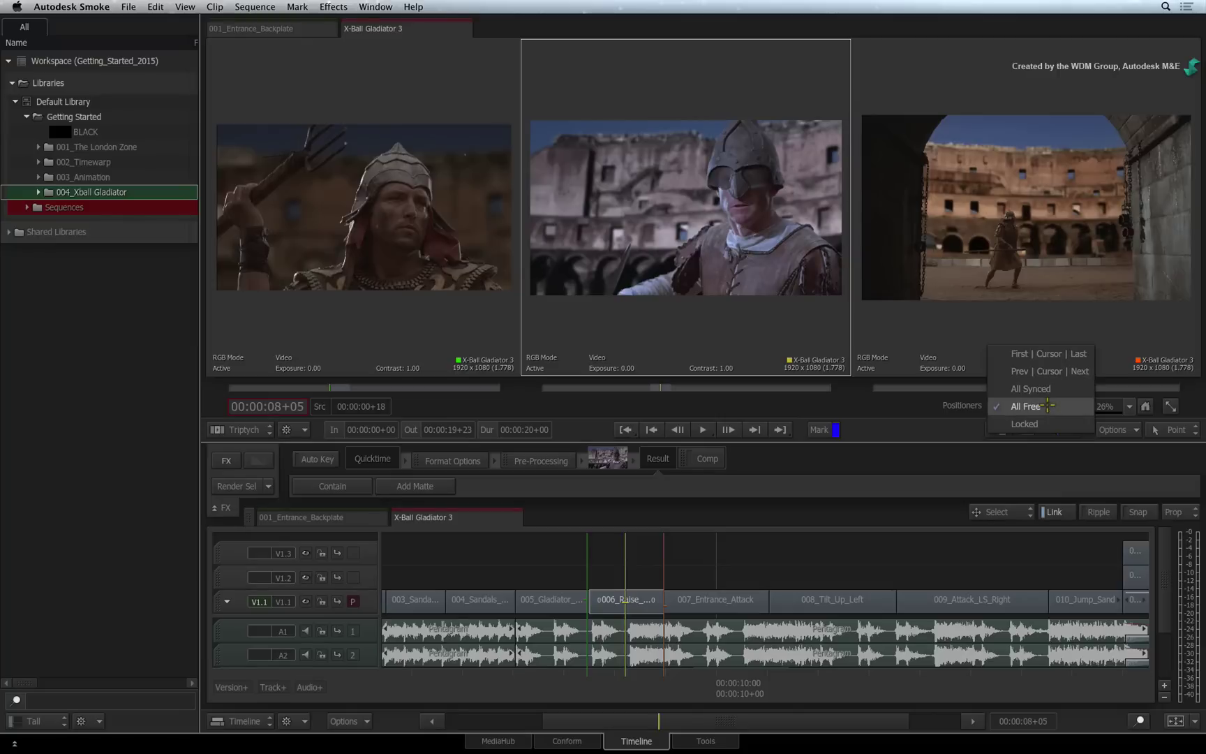
{"action": "left_click", "coordinate": [1055, 370]}
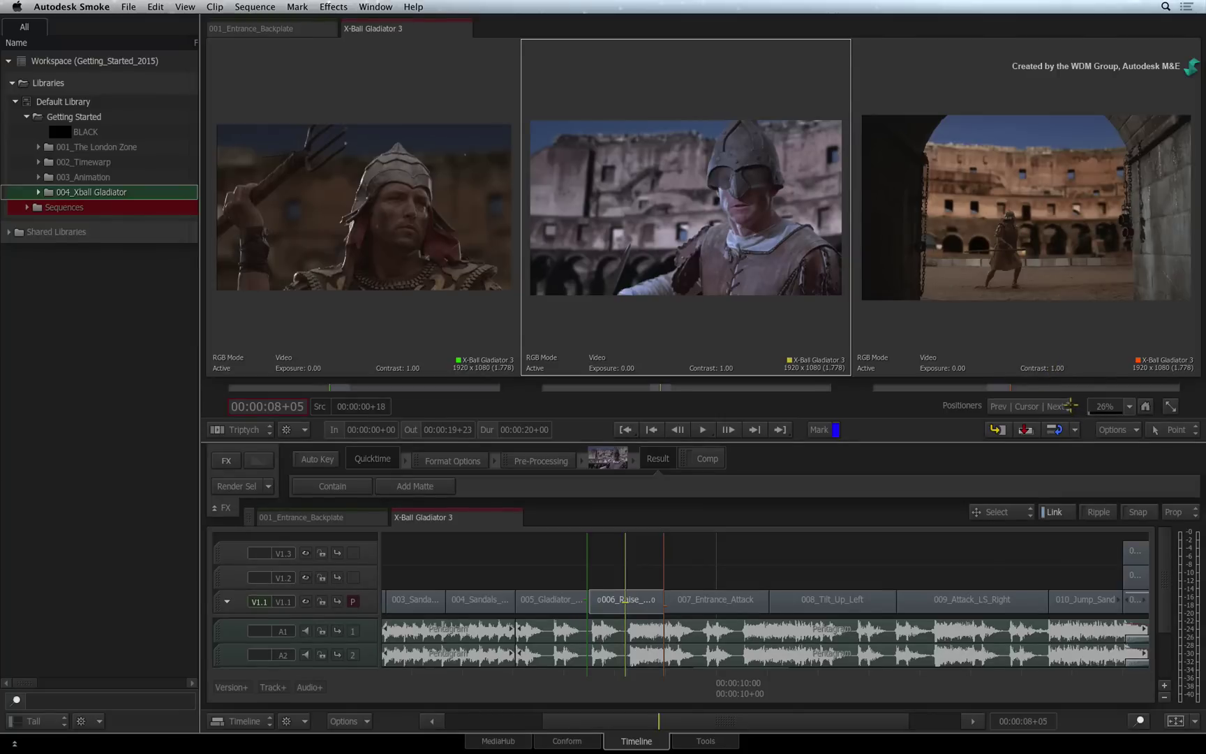
{"action": "left_click", "coordinate": [1068, 405]}
{"action": "left_click", "coordinate": [1047, 441]}
{"action": "left_click", "coordinate": [954, 344]}
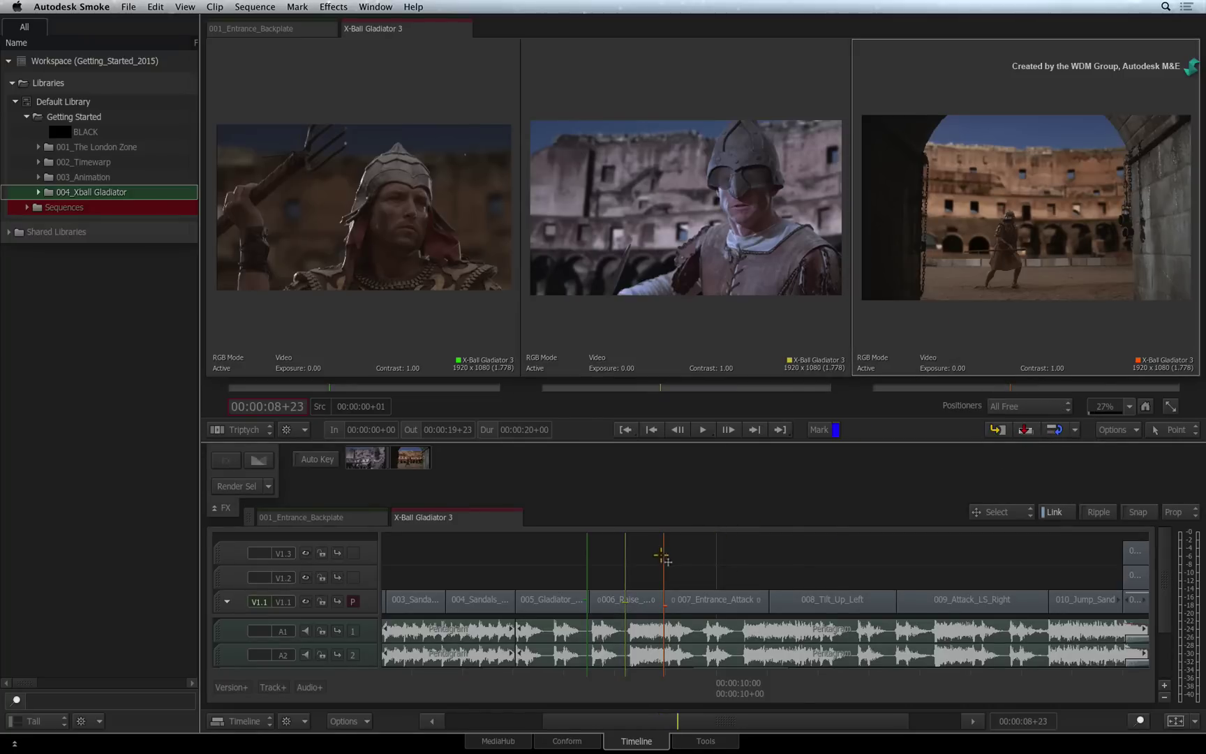
{"action": "left_click_drag", "start_coordinate": [689, 552], "coordinate": [980, 542]}
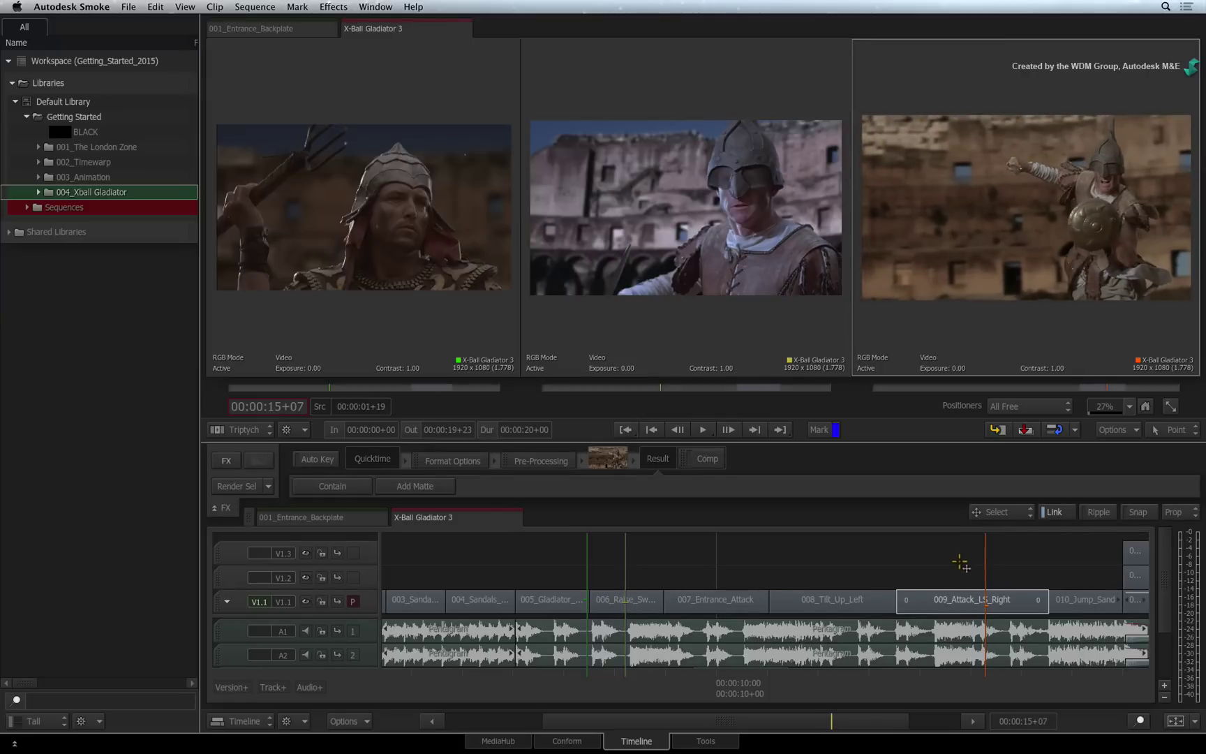
- Apply a Colour Warper to clip 006, open its editor, and move the colour wheel off the actor
{"action": "left_click", "coordinate": [684, 341]}
{"action": "left_click", "coordinate": [640, 601]}
{"action": "right_click", "coordinate": [640, 605]}
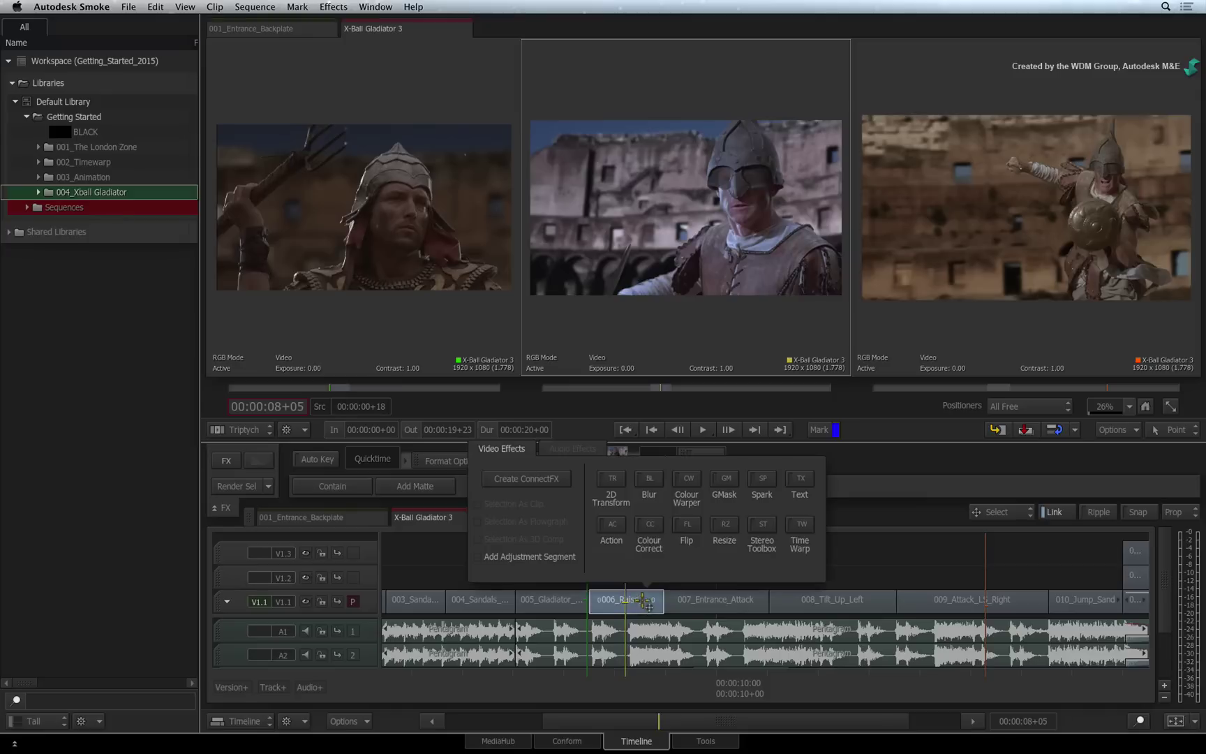
{"action": "left_click", "coordinate": [687, 489]}
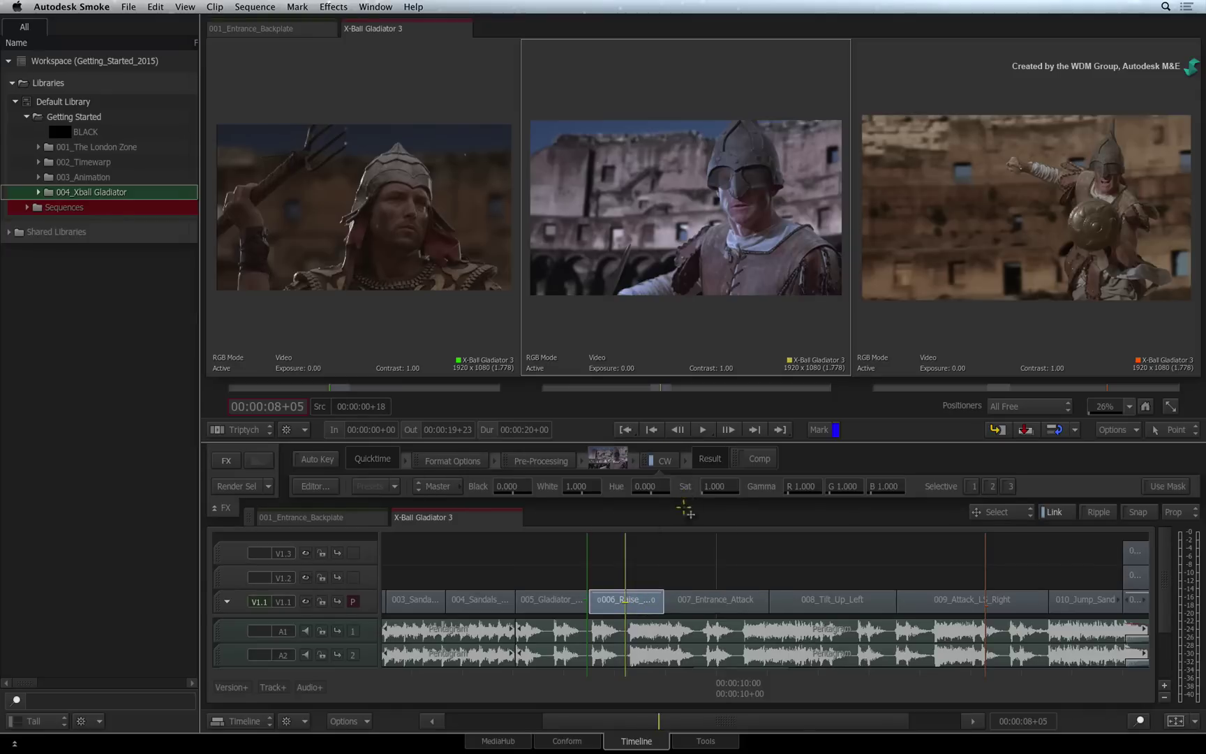
{"action": "left_click", "coordinate": [314, 486]}
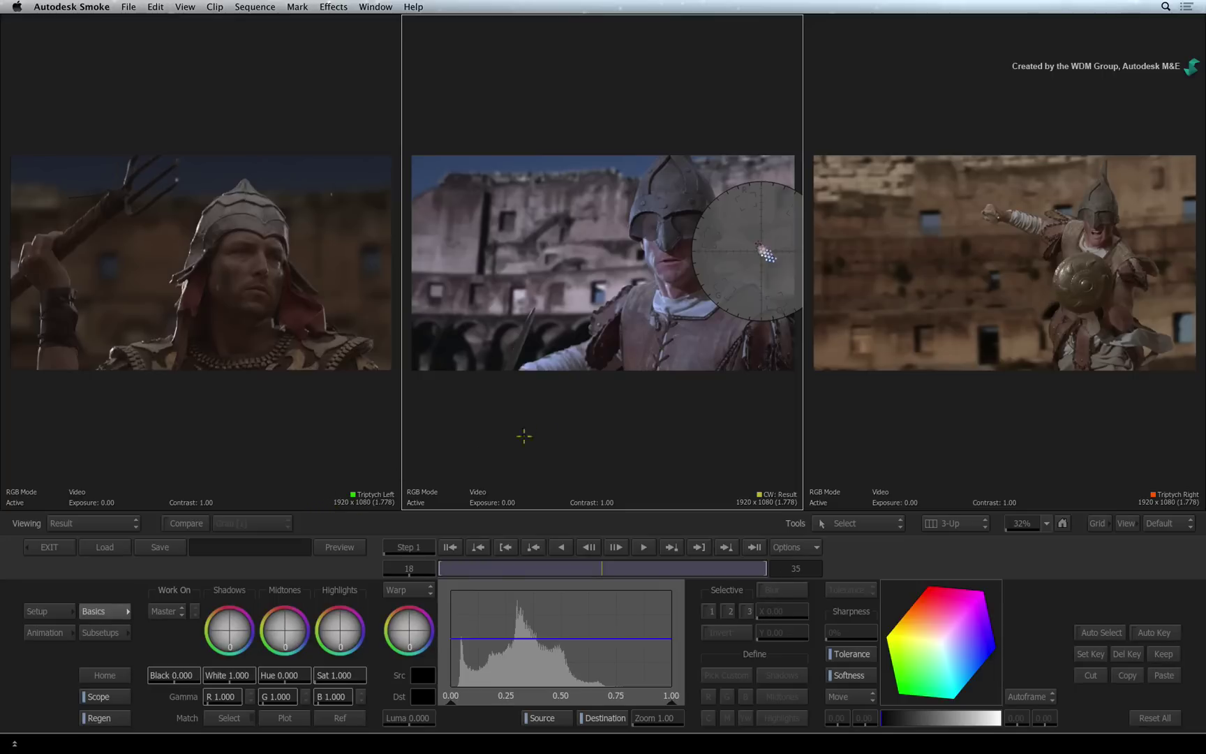
{"action": "left_click_drag", "start_coordinate": [707, 287], "coordinate": [722, 234]}
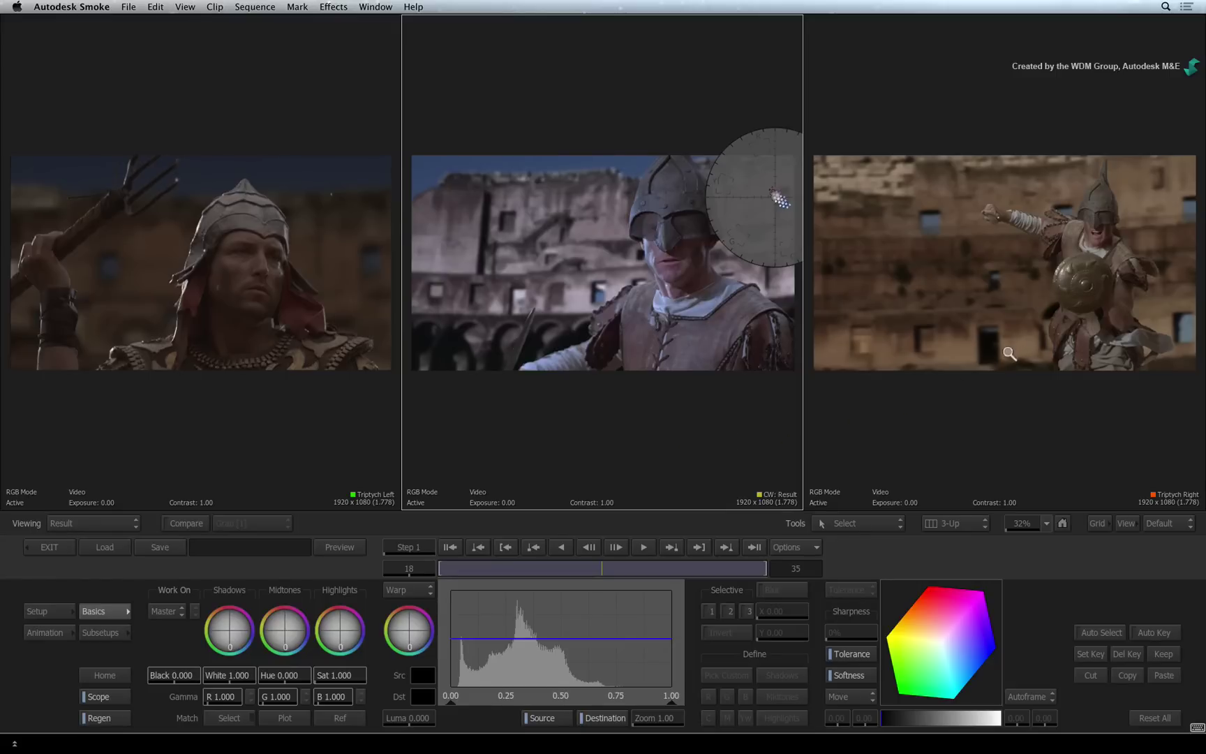
- Zoom the right reference to 104%, set Timeline Range, and scrub it to close-up frame 189
{"action": "scroll", "coordinate": [1011, 352], "scroll_direction": "up", "scroll_amount": 1}
{"action": "scroll", "coordinate": [1112, 344], "scroll_direction": "up", "scroll_amount": 3}
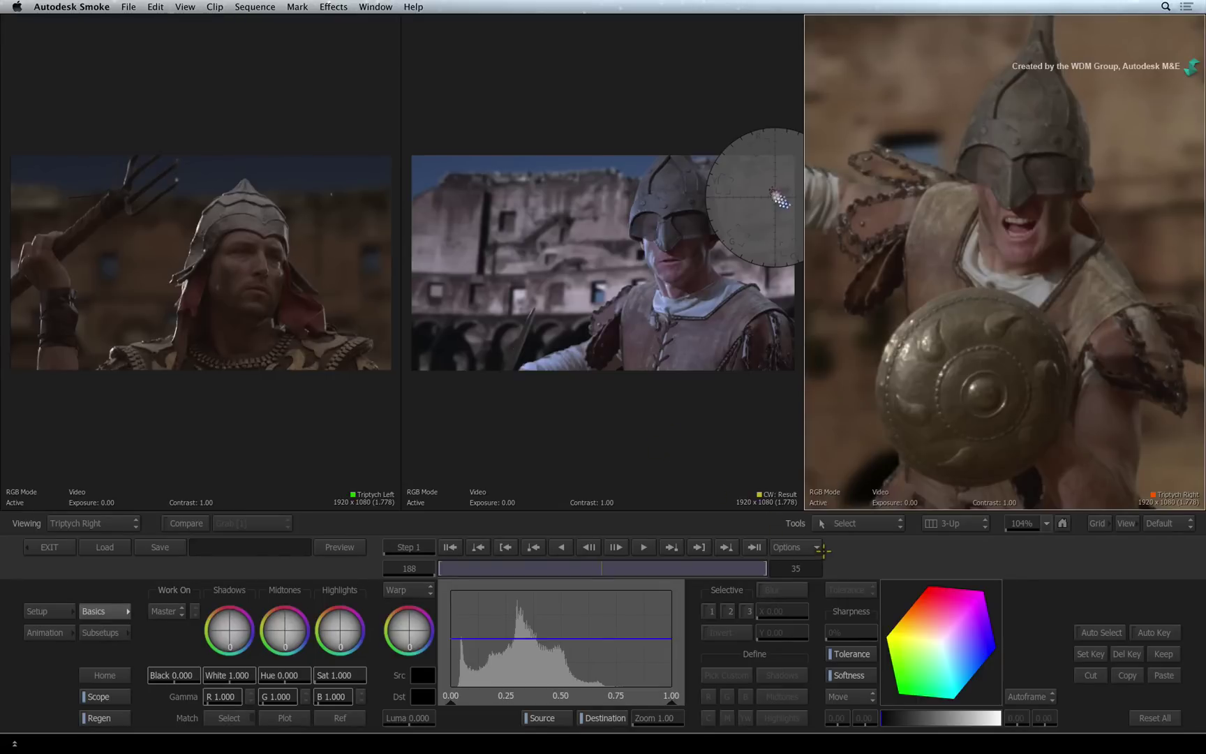
{"action": "left_click", "coordinate": [815, 547]}
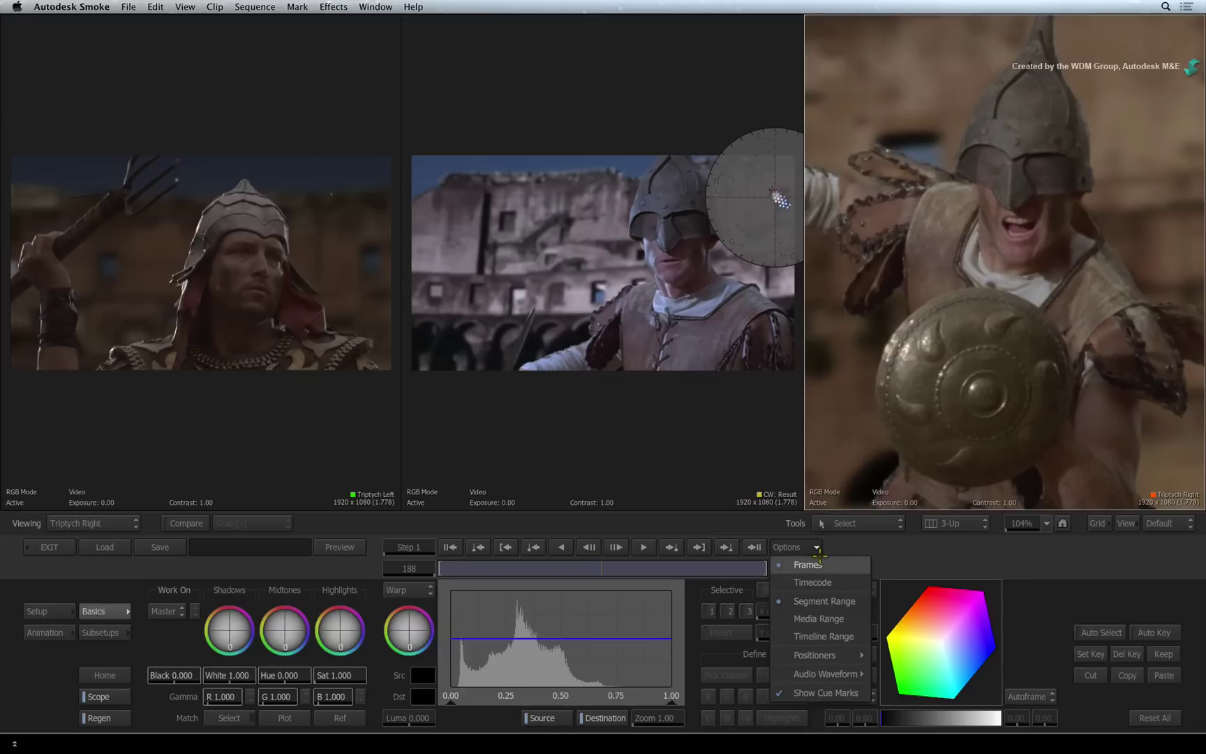
{"action": "left_click", "coordinate": [817, 635]}
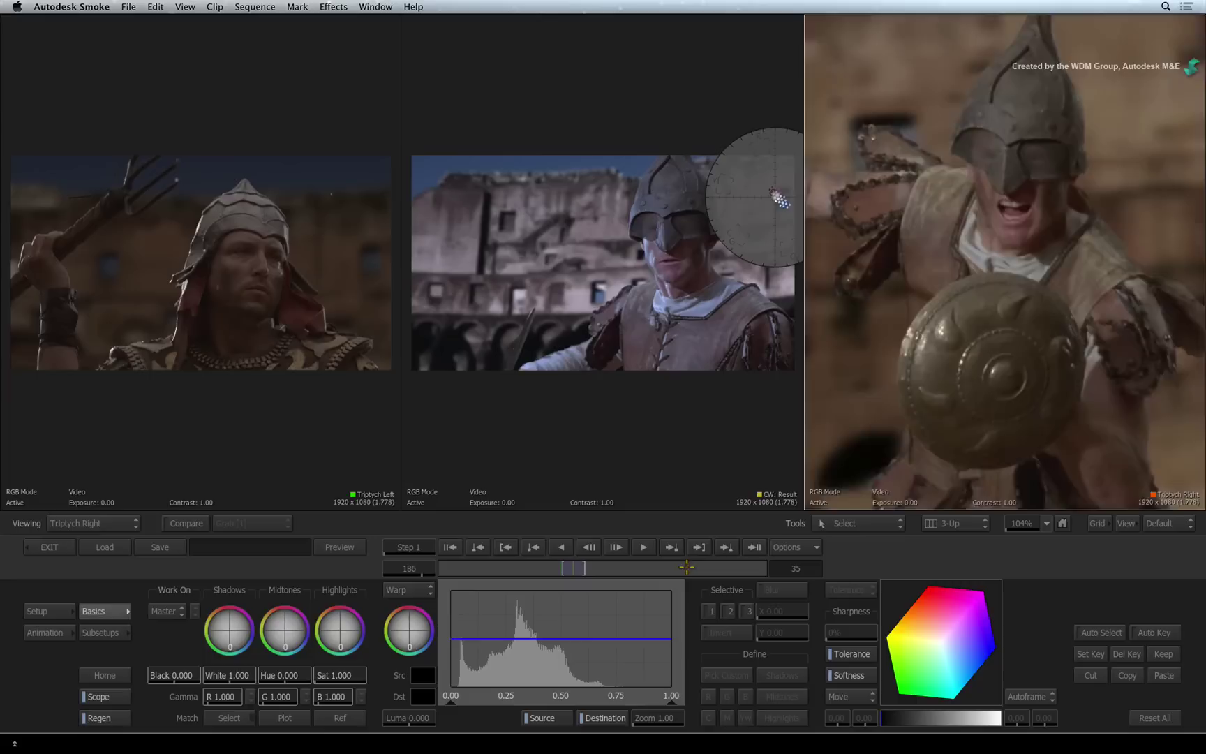
{"action": "left_click_drag", "start_coordinate": [689, 568], "coordinate": [689, 566]}
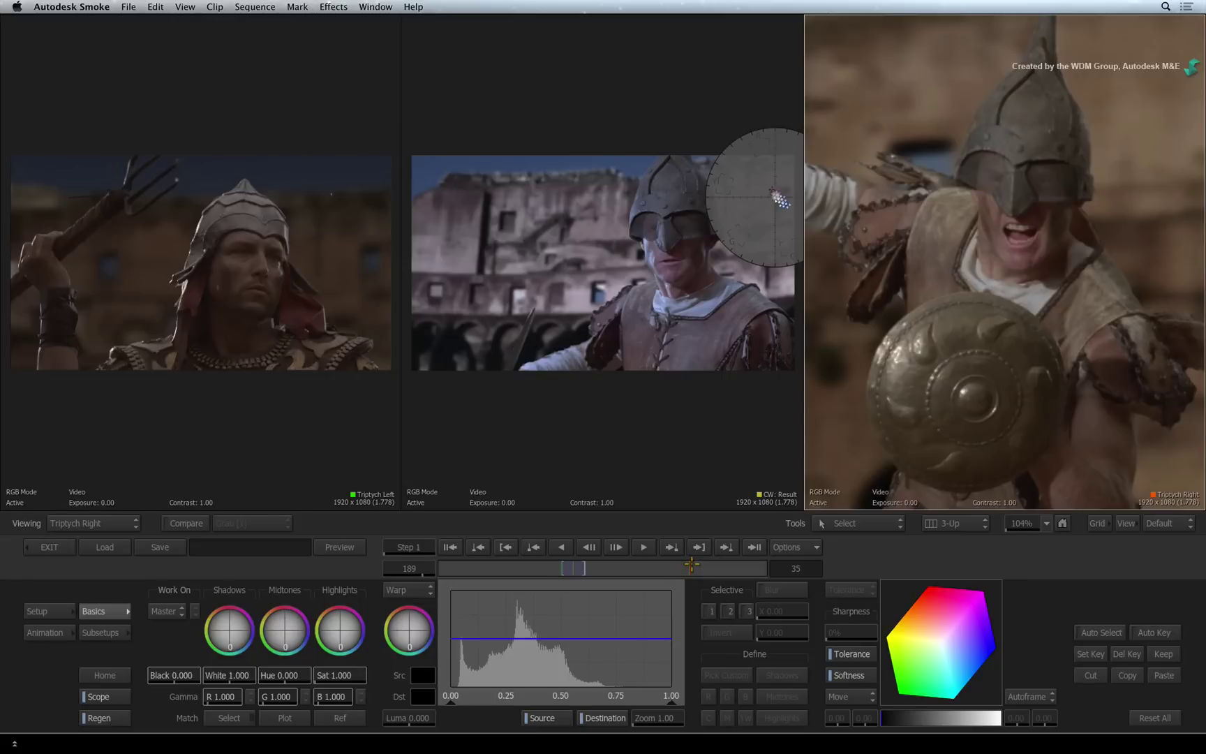
{"action": "left_click", "coordinate": [660, 444]}
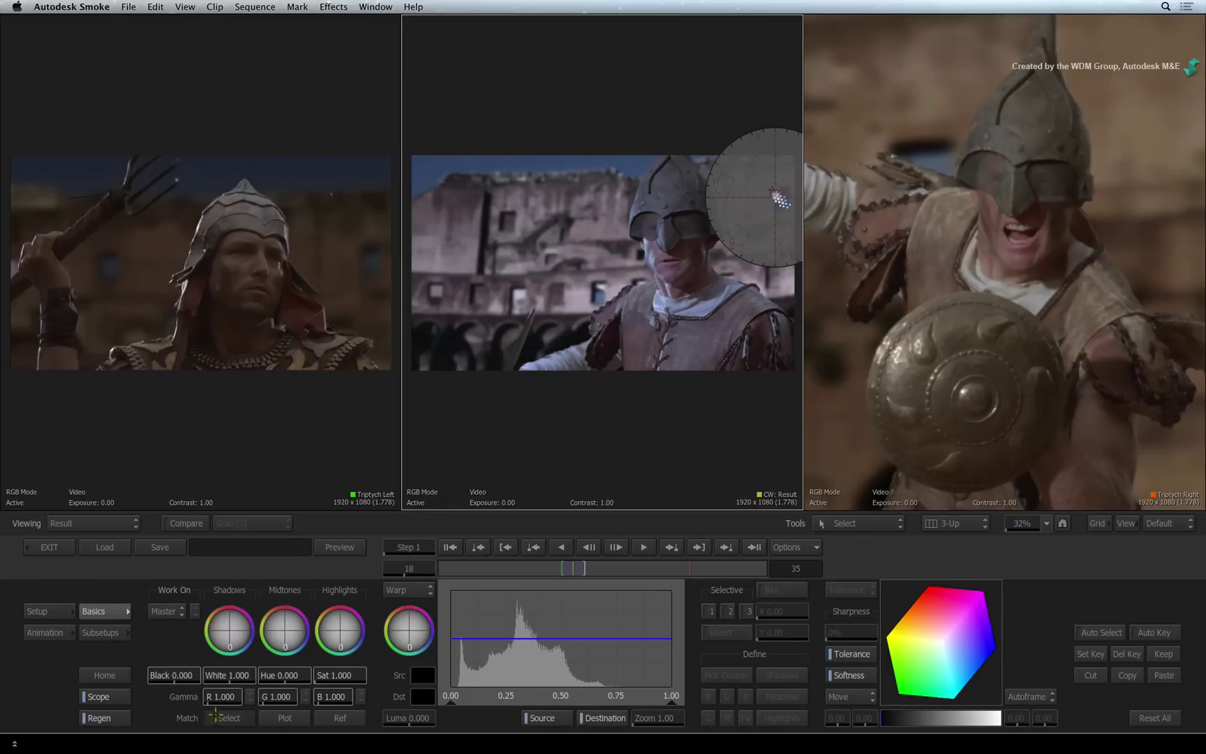
- Colour-match clip 006 by sampling the centre shot, then boxing an area on the right reference
{"action": "left_click", "coordinate": [168, 714]}
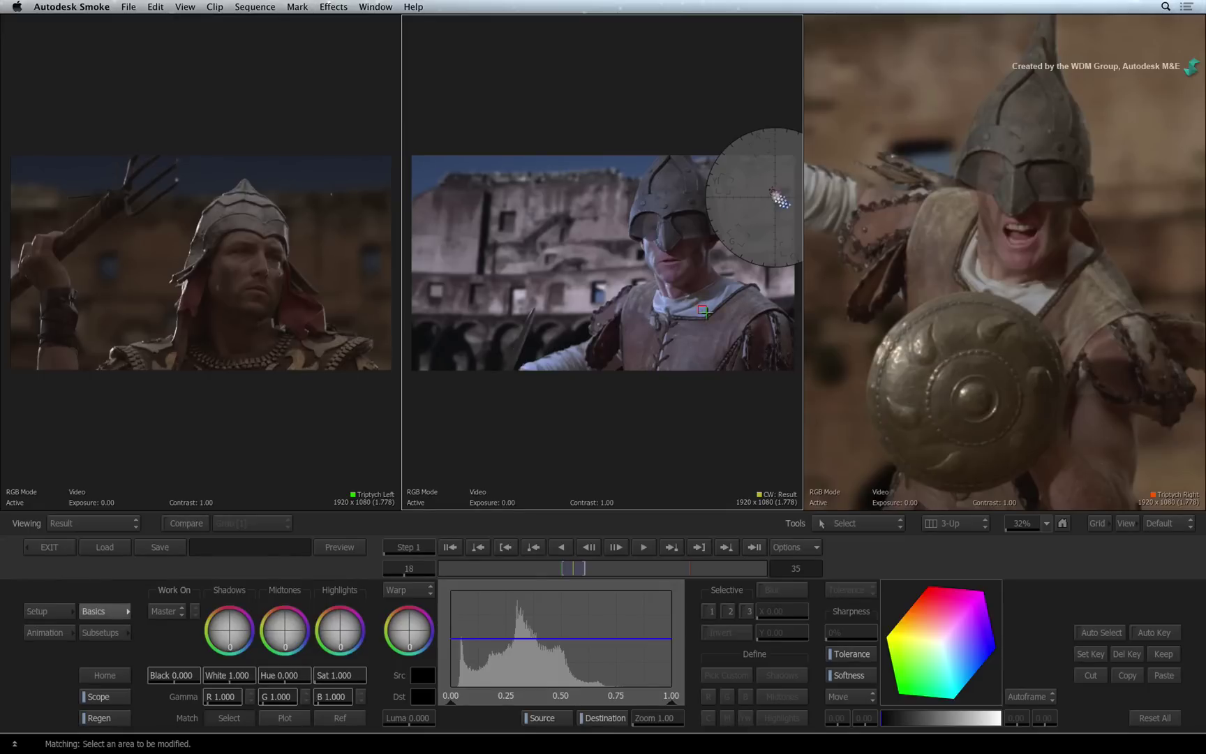
{"action": "left_click", "coordinate": [705, 312]}
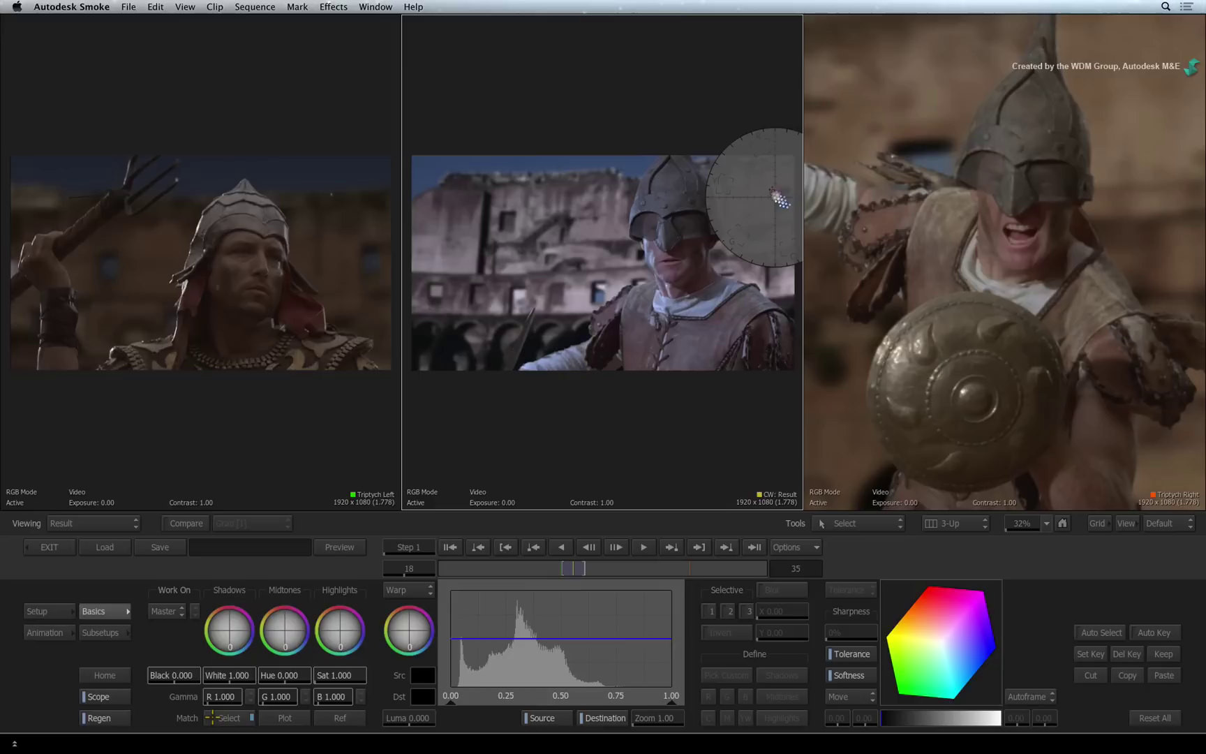
{"action": "left_click", "coordinate": [213, 717]}
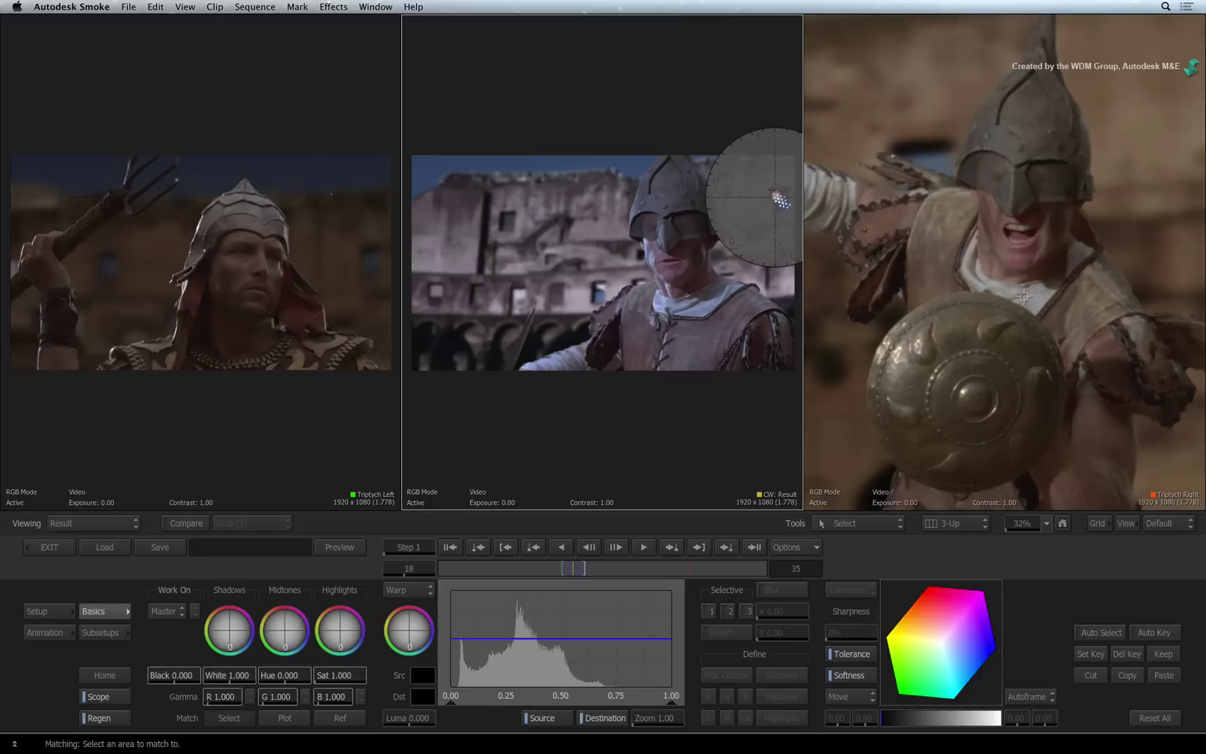
{"action": "left_click_drag", "start_coordinate": [1025, 296], "coordinate": [1038, 307]}
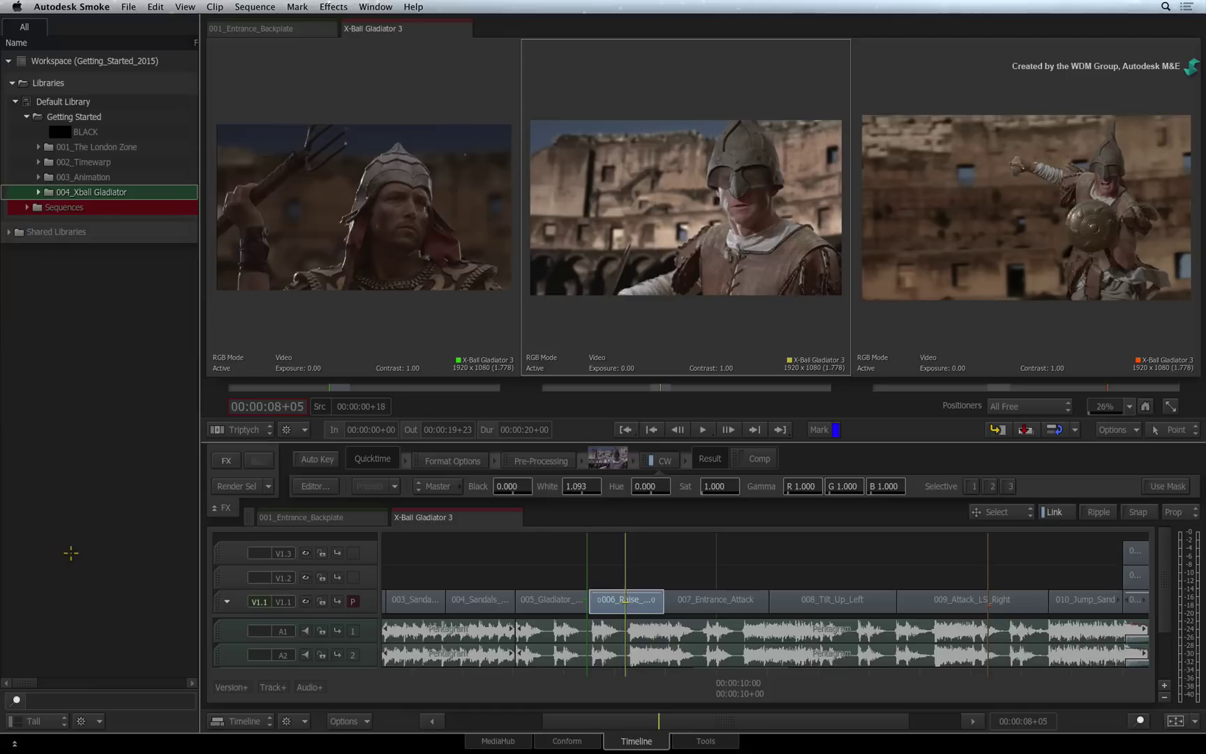
- Close the Colour Warper and return to a single large viewer
{"action": "left_click", "coordinate": [50, 548]}
{"action": "left_click", "coordinate": [246, 430]}
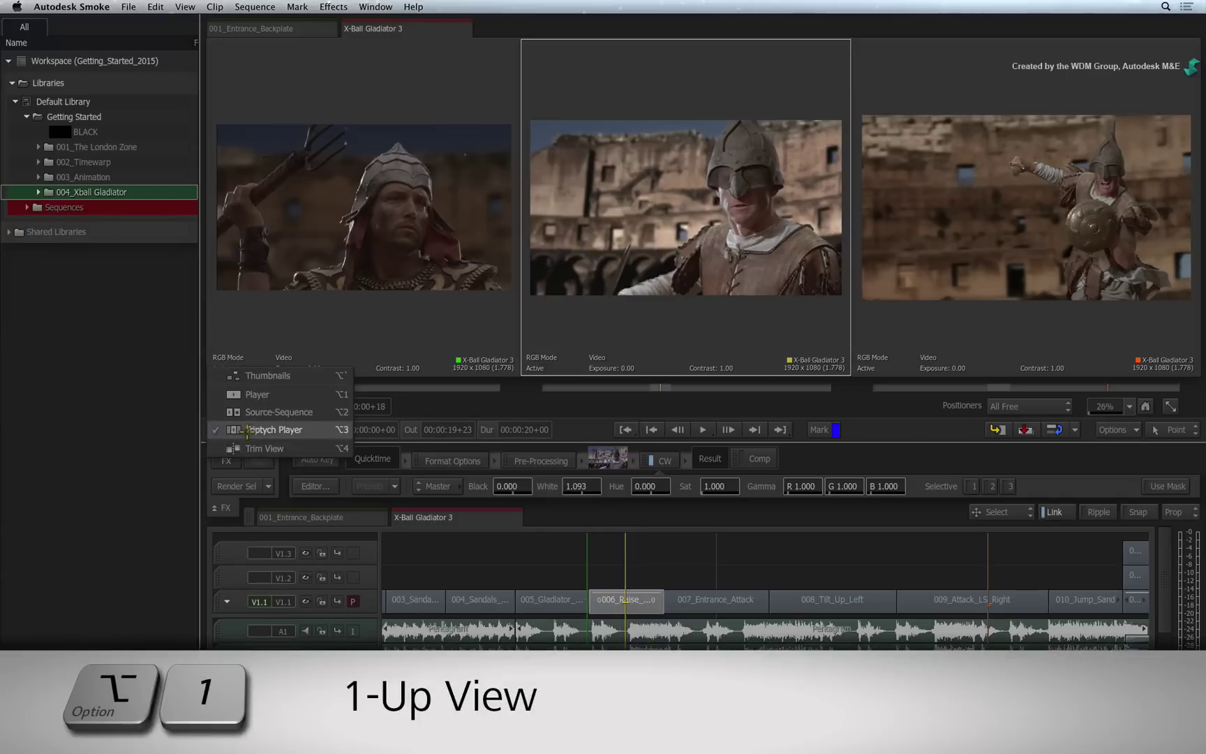
{"action": "left_click", "coordinate": [246, 395]}
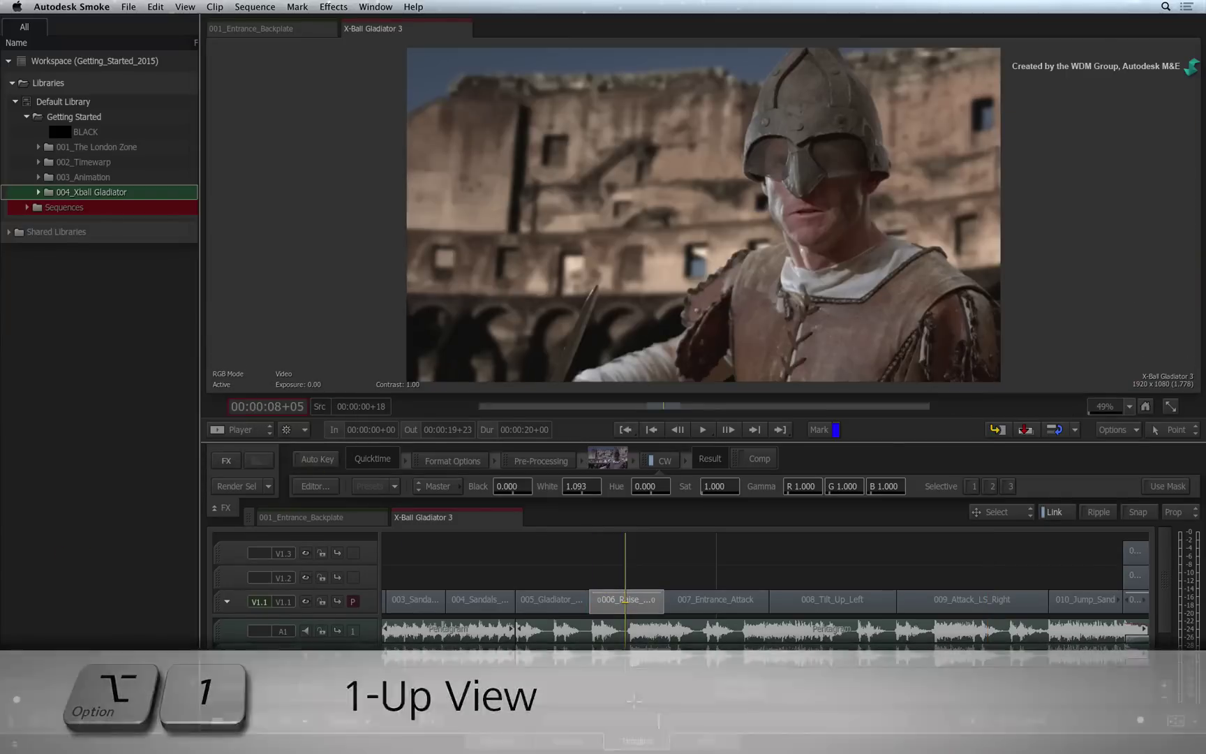
- Select the 010_Jump_Sand clip and add a Colour Warper from Video Effects
{"action": "left_click", "coordinate": [629, 680]}
{"action": "left_click_drag", "start_coordinate": [629, 680], "coordinate": [1070, 656]}
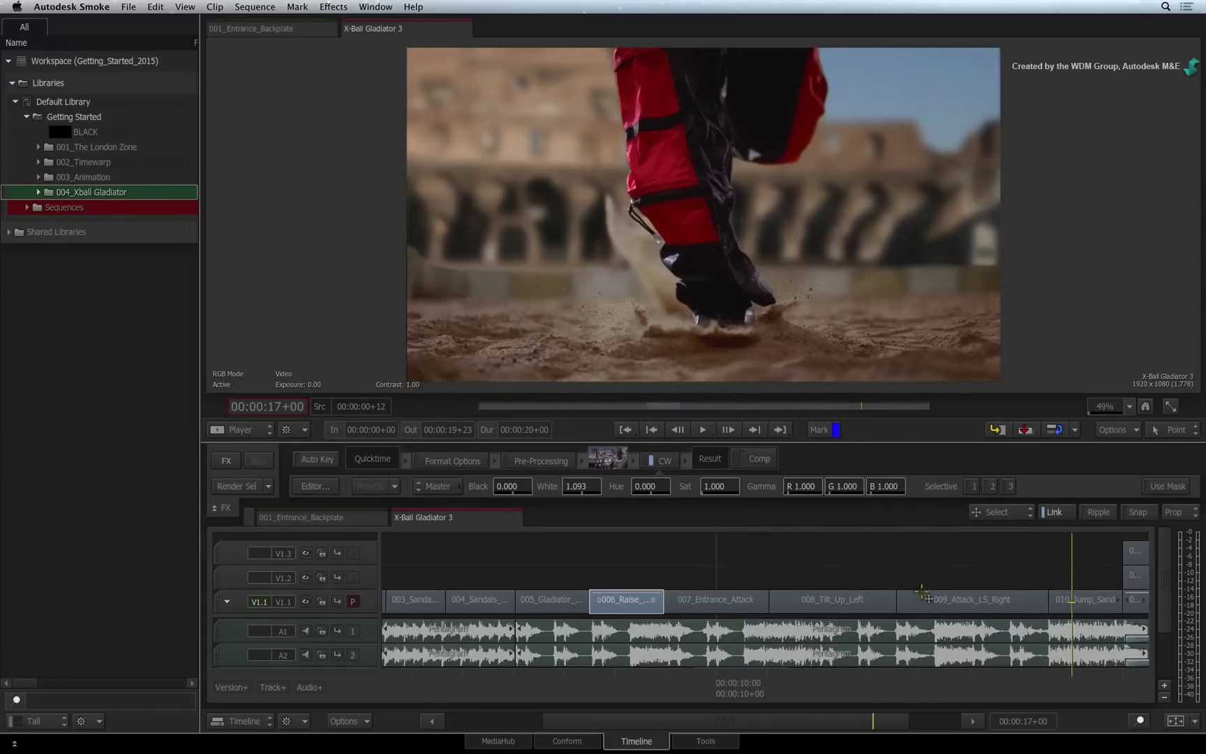
{"action": "left_click_drag", "start_coordinate": [983, 565], "coordinate": [625, 579]}
{"action": "left_click", "coordinate": [724, 603]}
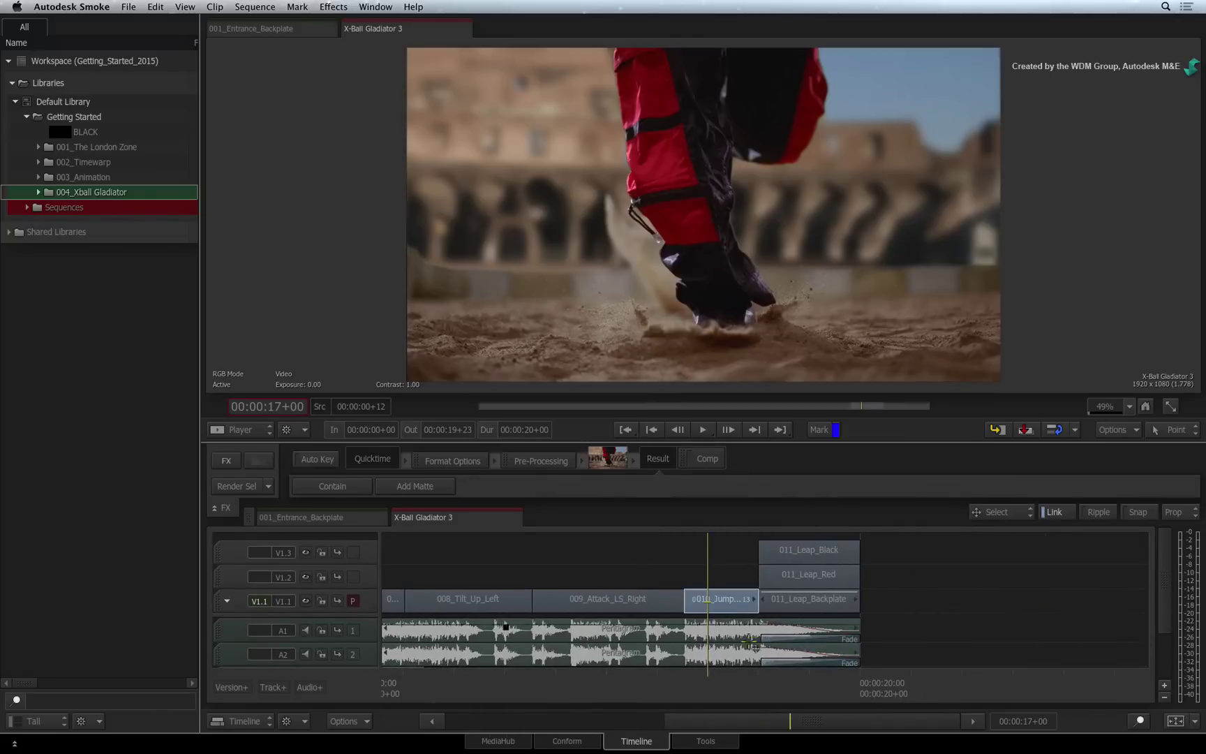
{"action": "scroll", "coordinate": [788, 721], "scroll_direction": "up", "scroll_amount": 3}
{"action": "mouse_move", "coordinate": [718, 678]}
{"action": "left_mouse_down"}
{"action": "mouse_move", "coordinate": [782, 670]}
{"action": "mouse_move", "coordinate": [701, 666]}
{"action": "left_mouse_up"}
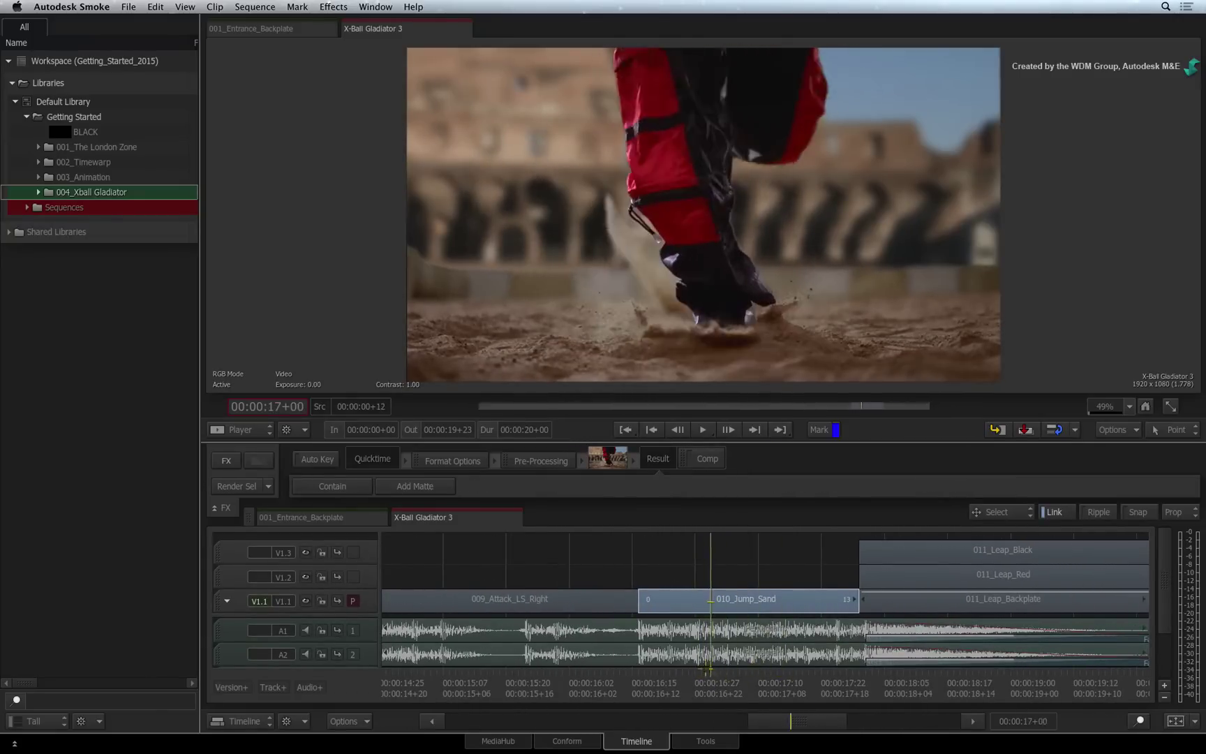
{"action": "left_click", "coordinate": [718, 546]}
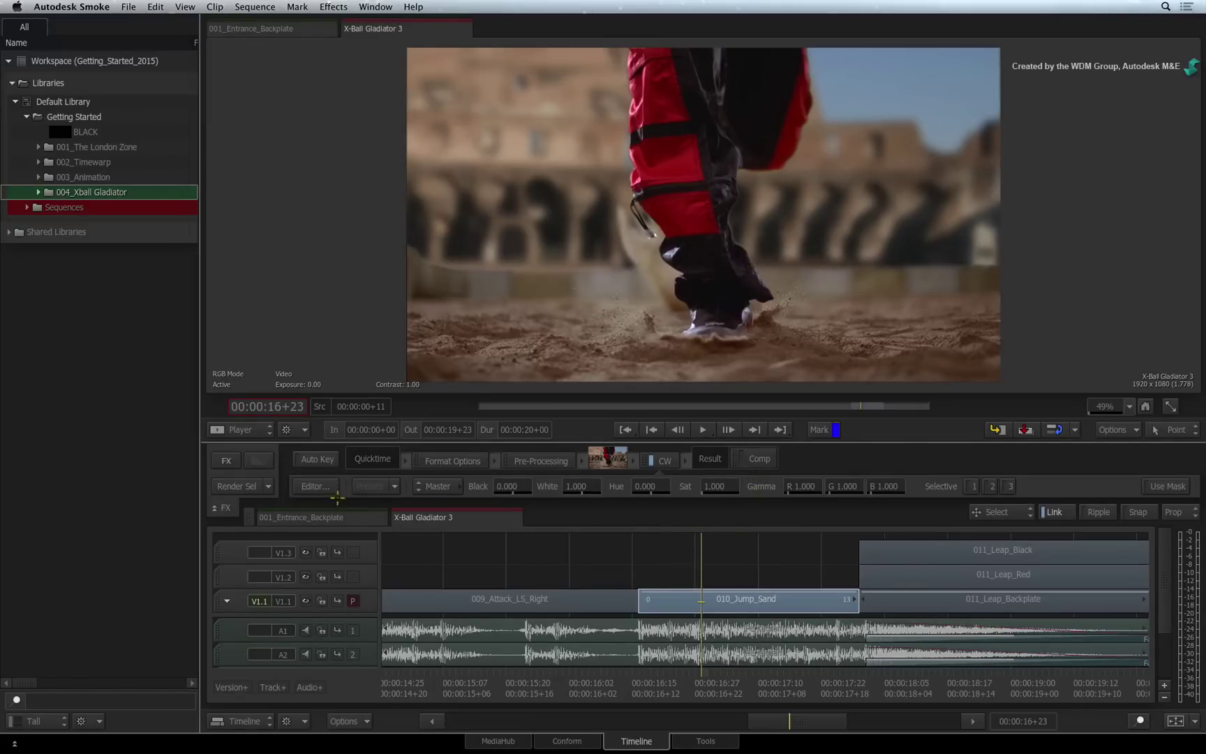
- Open the 010_Jump_Sand Colour Warper editor and set Work On from Master to Sel 1
{"action": "left_click", "coordinate": [327, 486]}
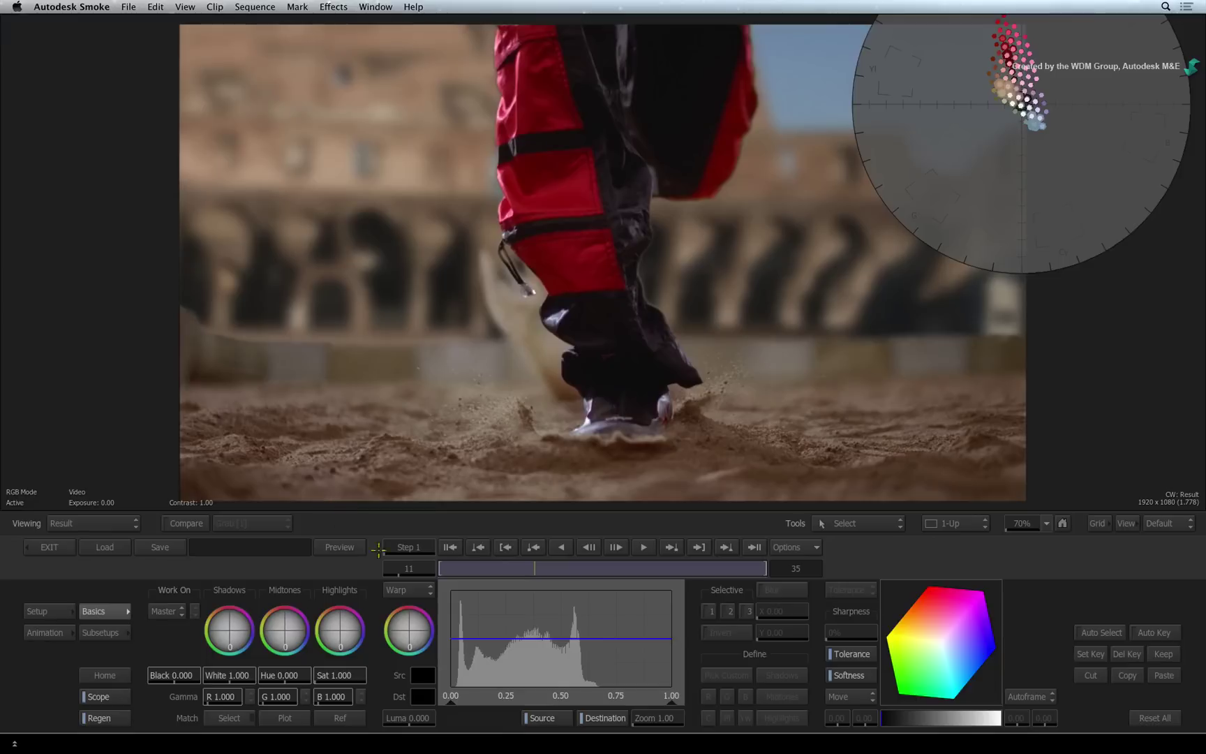
{"action": "left_click", "coordinate": [168, 611]}
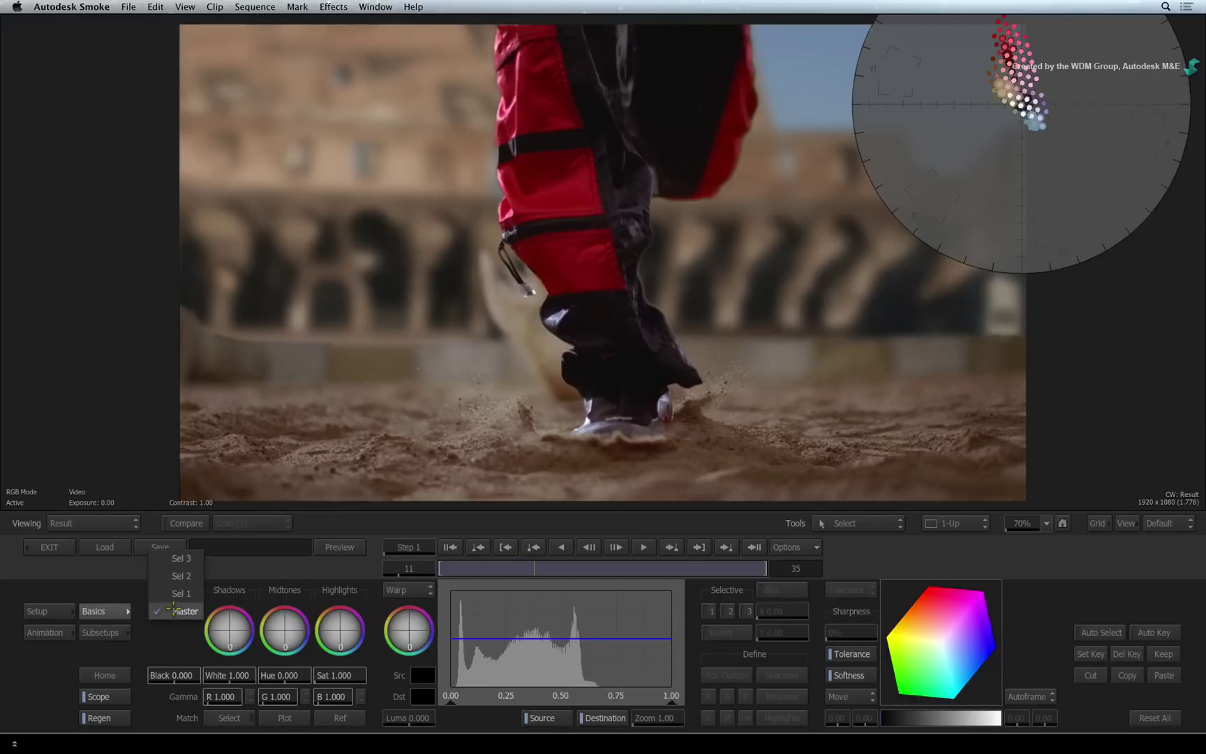
{"action": "left_click", "coordinate": [194, 594]}
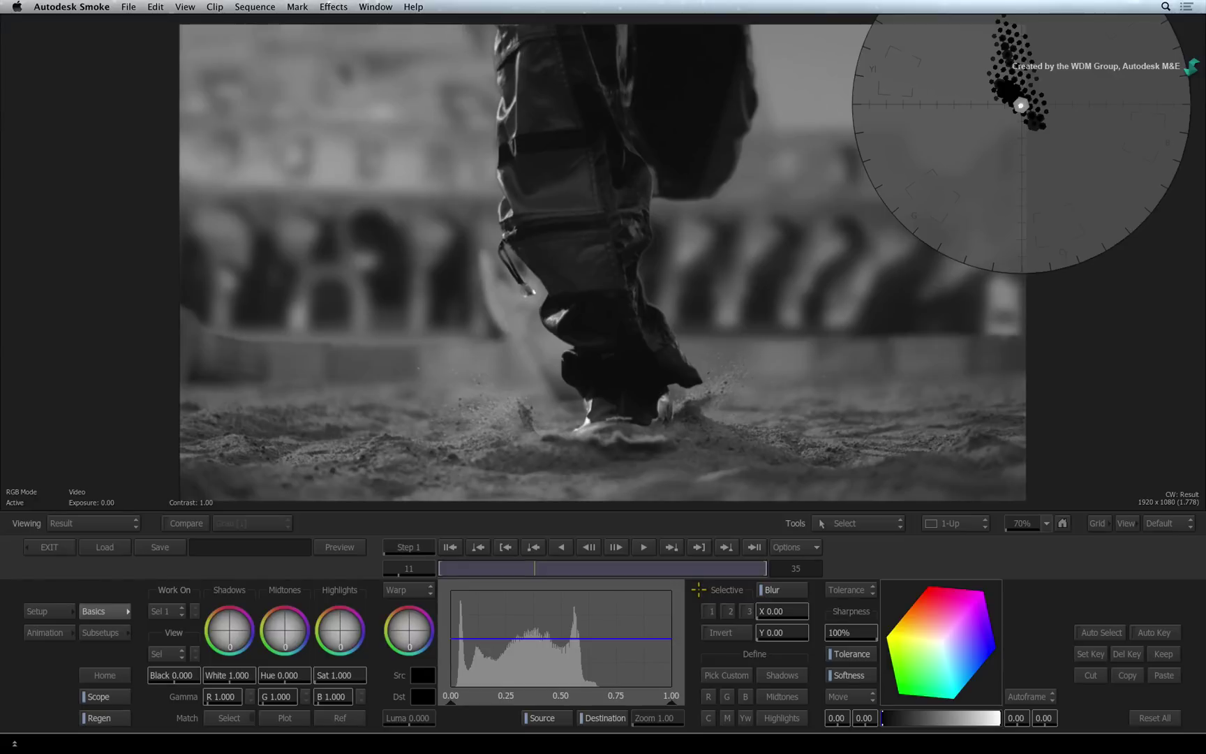
- Enable Selective 1, sample the red trouser pads, and set View to Matte
{"action": "left_click", "coordinate": [708, 610]}
{"action": "mouse_move", "coordinate": [530, 167]}
{"action": "left_mouse_down"}
{"action": "mouse_move", "coordinate": [567, 193]}
{"action": "mouse_move", "coordinate": [526, 169]}
{"action": "mouse_move", "coordinate": [544, 167]}
{"action": "mouse_move", "coordinate": [549, 186]}
{"action": "left_mouse_up"}
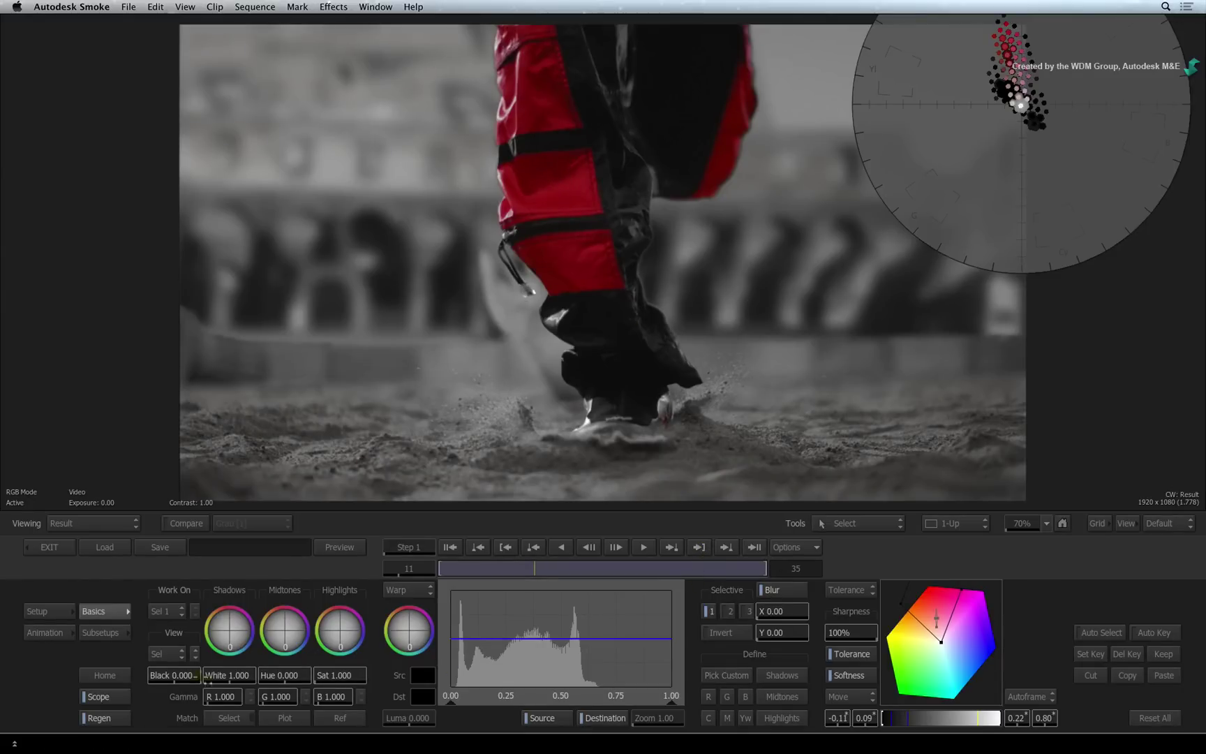
{"action": "left_click", "coordinate": [173, 654]}
{"action": "left_click", "coordinate": [182, 636]}
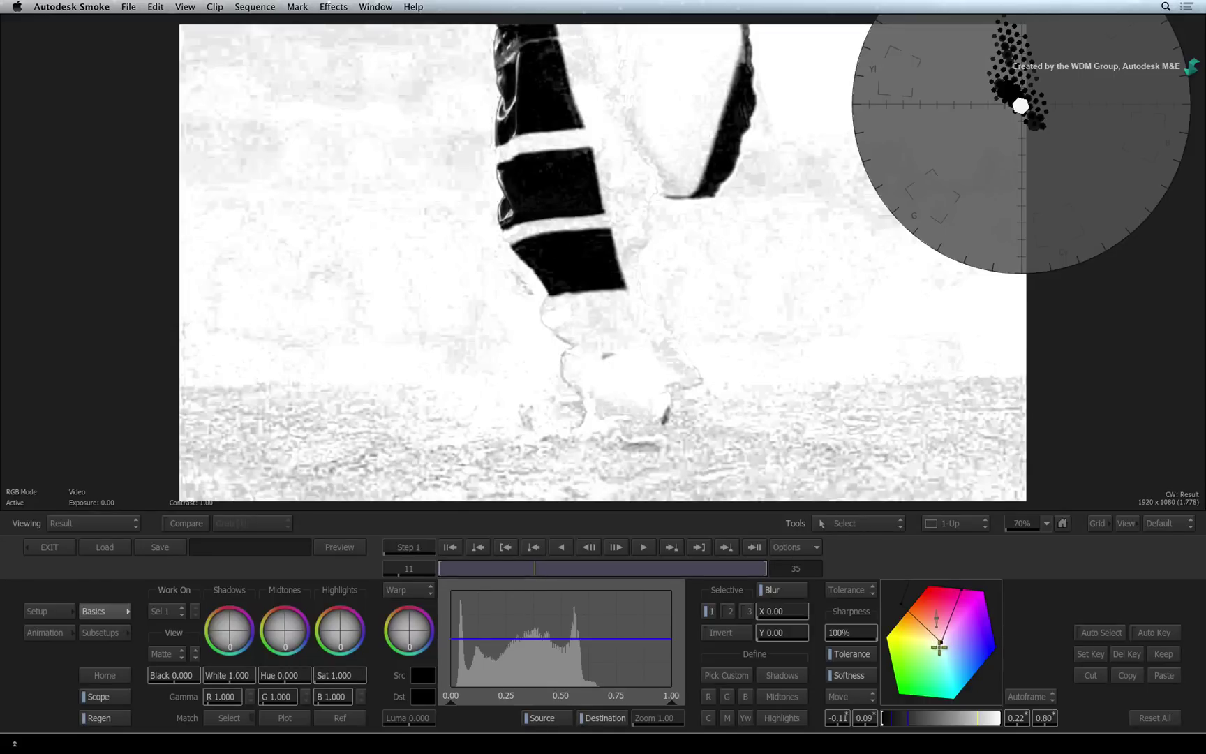
- Refine the pad key's tolerance and softness, resample the pads, and raise Blur X/Y on the matte
{"action": "left_click_drag", "start_coordinate": [940, 642], "coordinate": [939, 633]}
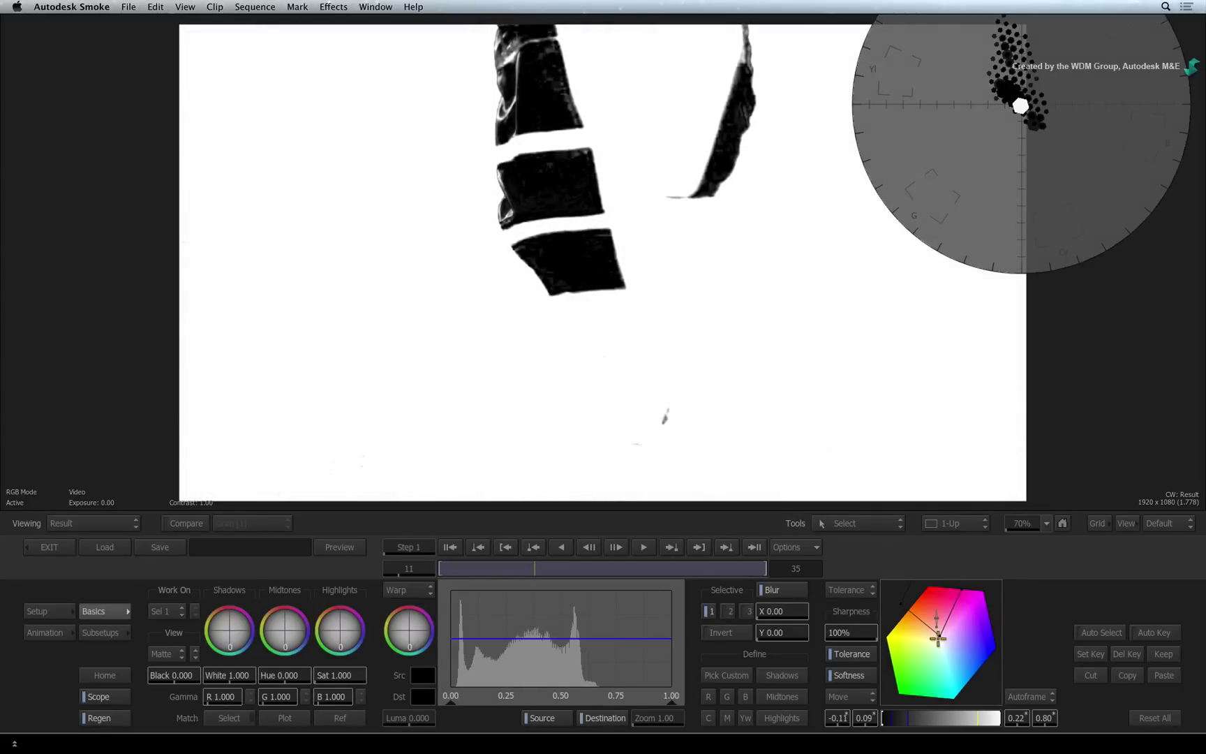
{"action": "mouse_move", "coordinate": [865, 718]}
{"action": "left_mouse_down"}
{"action": "mouse_move", "coordinate": [881, 717]}
{"action": "mouse_move", "coordinate": [860, 717]}
{"action": "left_mouse_up"}
{"action": "left_click_drag", "start_coordinate": [1016, 718], "coordinate": [1070, 709]}
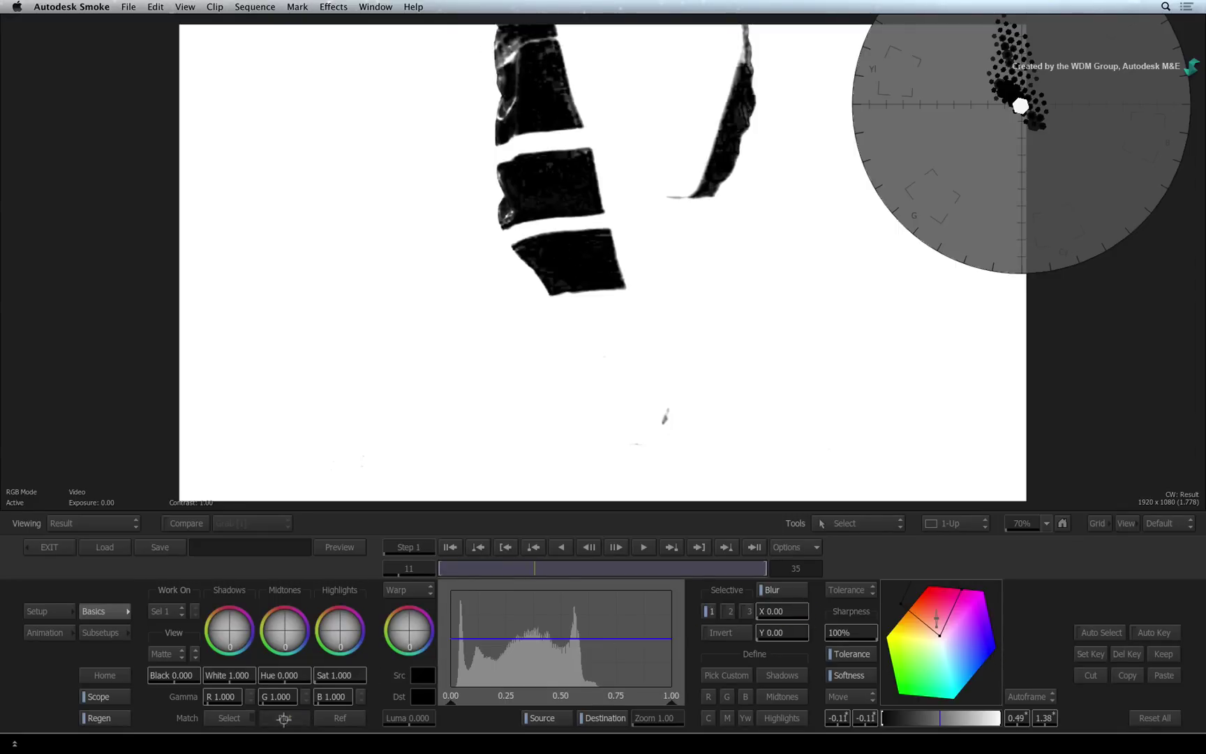
{"action": "left_click", "coordinate": [664, 416]}
{"action": "left_click_drag", "start_coordinate": [951, 638], "coordinate": [936, 627]}
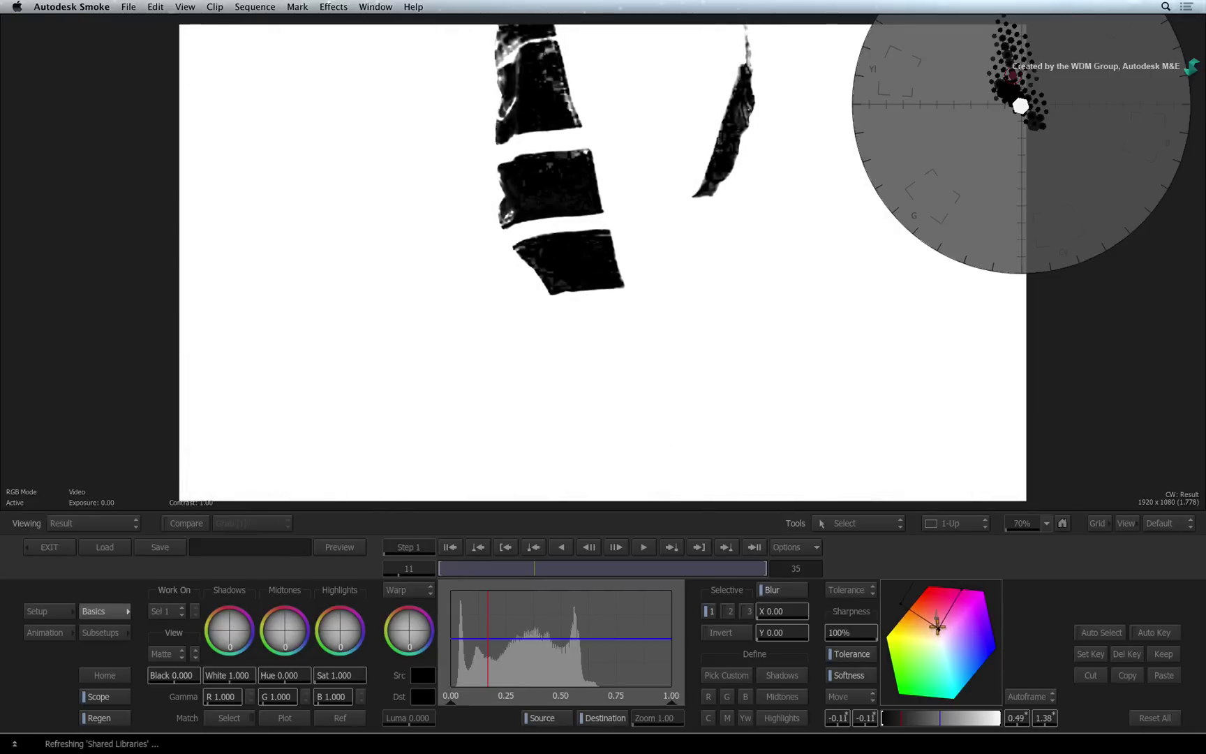
{"action": "left_click_drag", "start_coordinate": [937, 628], "coordinate": [939, 641]}
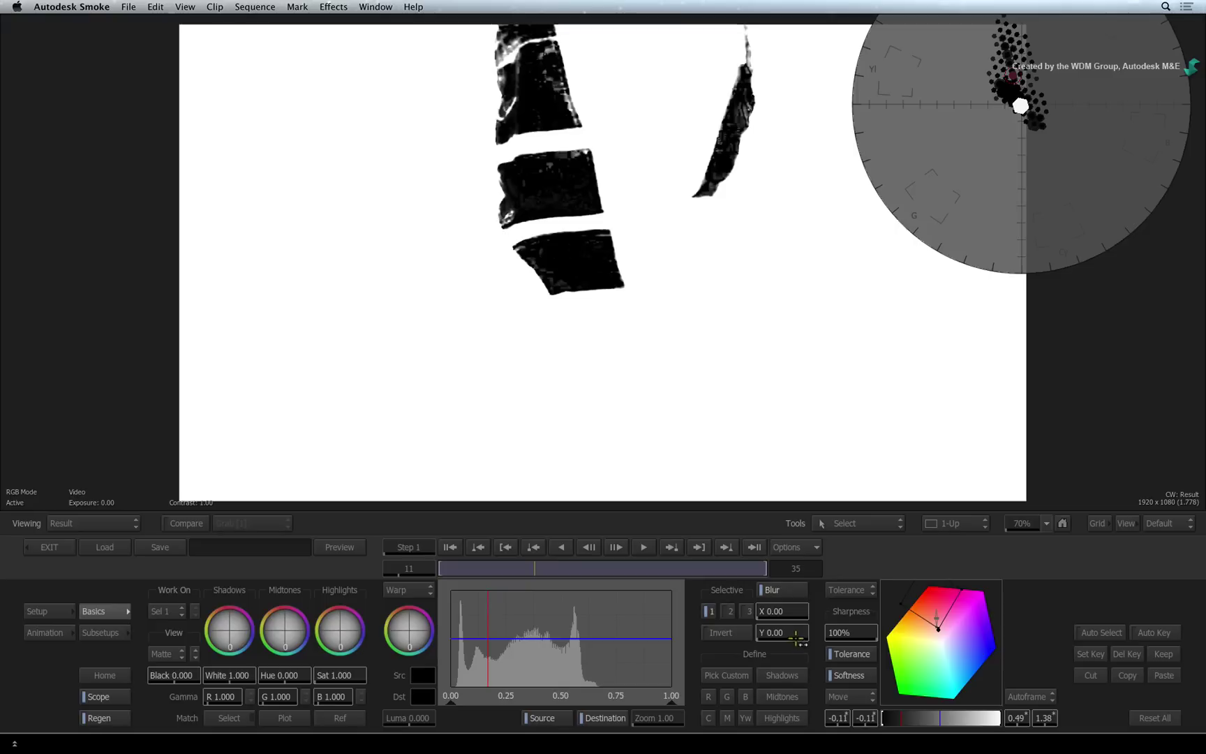
{"action": "left_click_drag", "start_coordinate": [780, 612], "coordinate": [759, 624]}
{"action": "left_click_drag", "start_coordinate": [785, 607], "coordinate": [785, 608]}
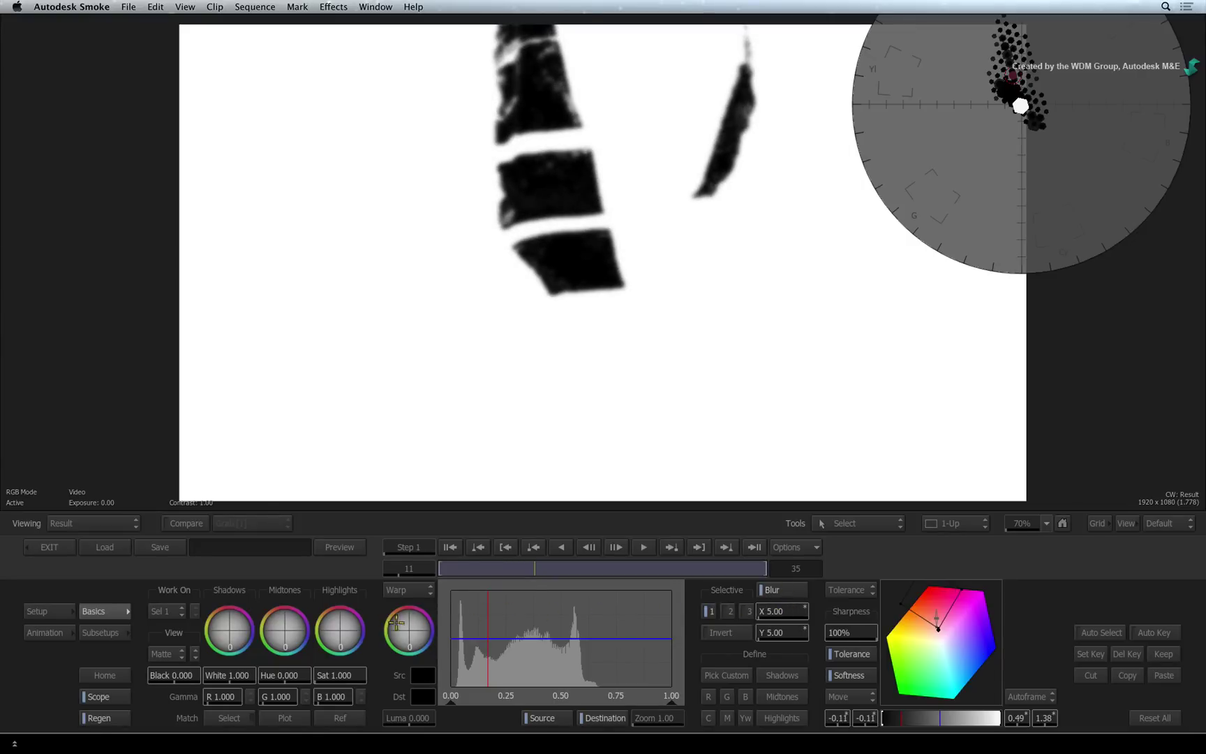
- View the result, set Sel 1's Midtones Hue to 261.700, then set Work On back to Master
{"action": "left_click", "coordinate": [171, 650]}
{"action": "left_click", "coordinate": [175, 676]}
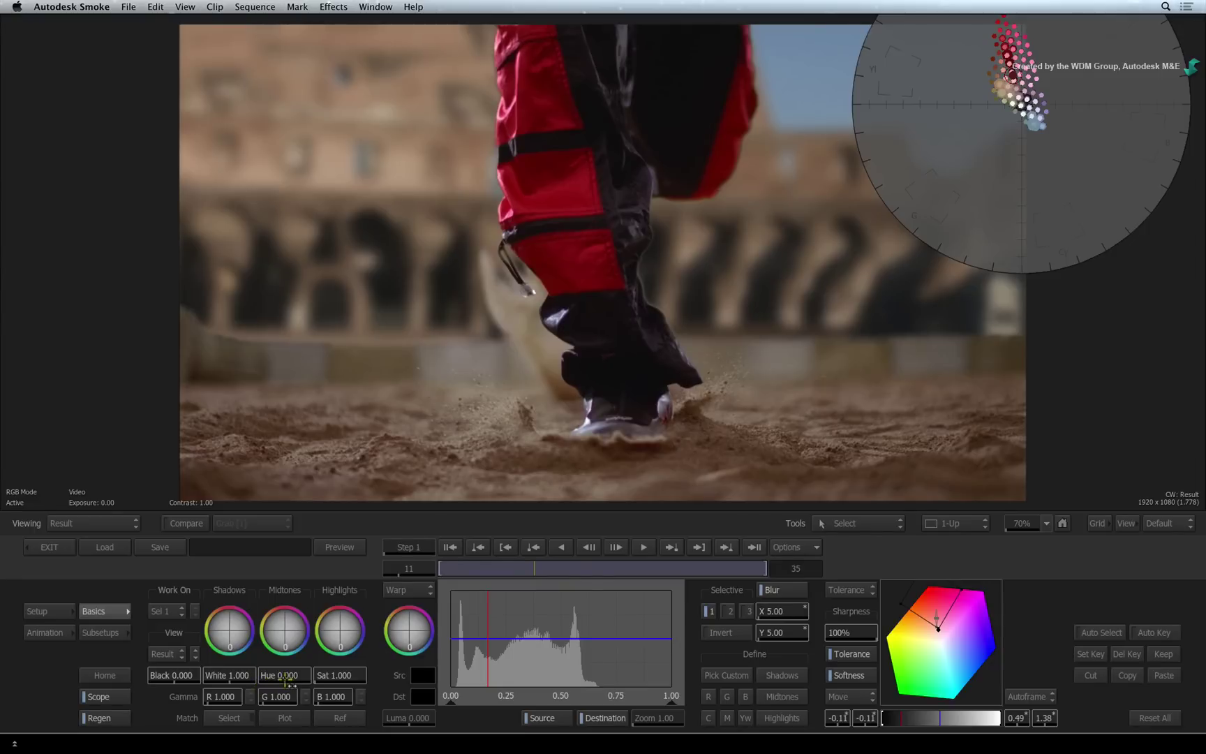
{"action": "left_click_drag", "start_coordinate": [277, 674], "coordinate": [392, 655]}
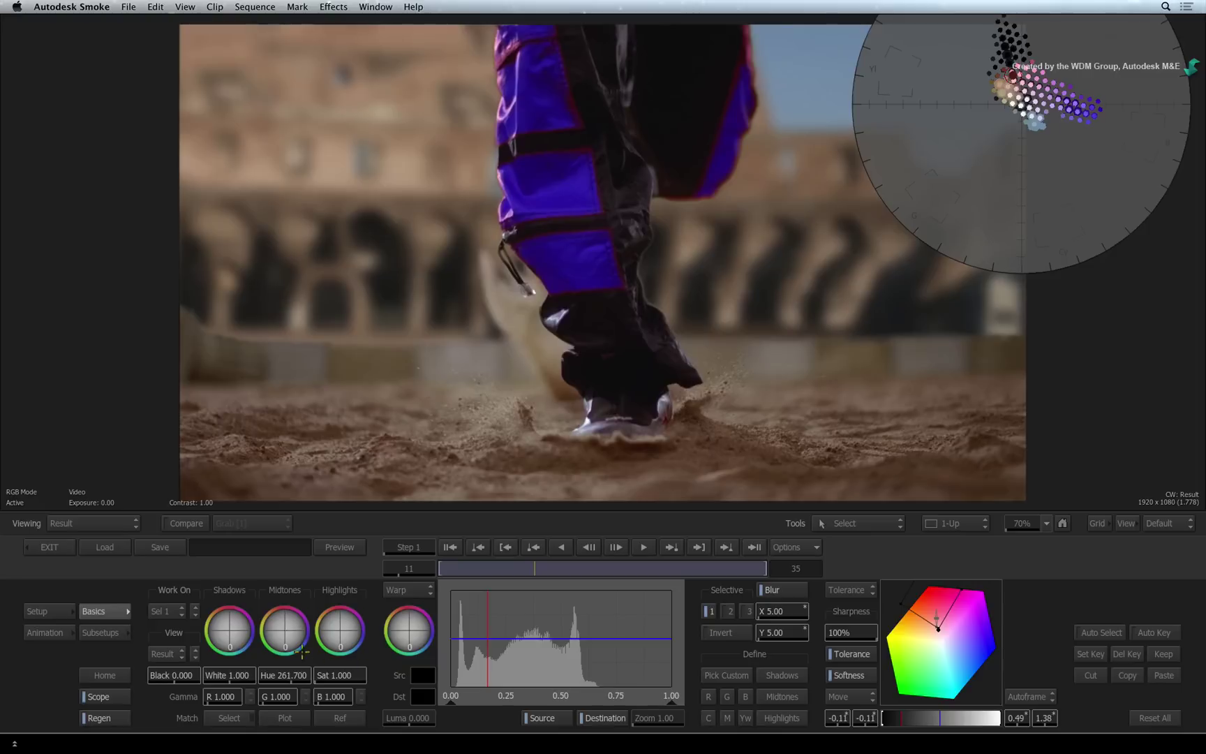
{"action": "left_click", "coordinate": [167, 611]}
{"action": "left_click", "coordinate": [183, 628]}
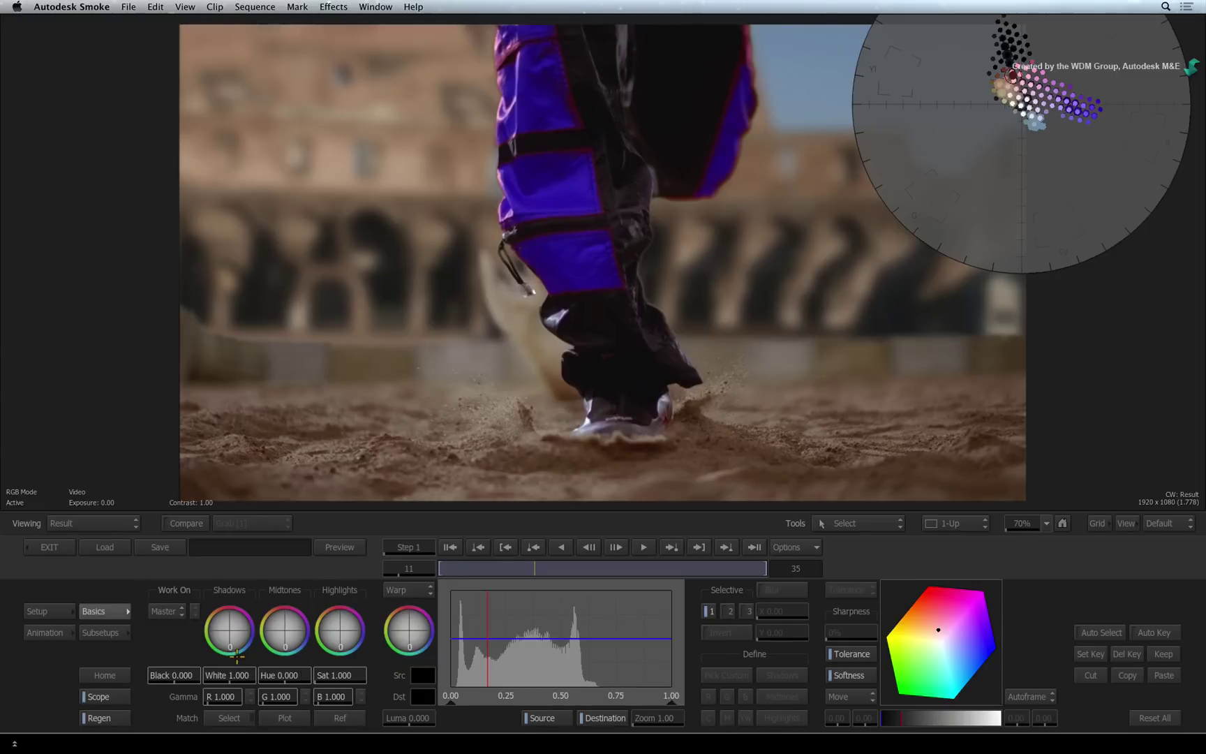
- Render the Colour Warper recolour and play back the edit to review the purple pads
{"action": "left_click", "coordinate": [48, 547]}
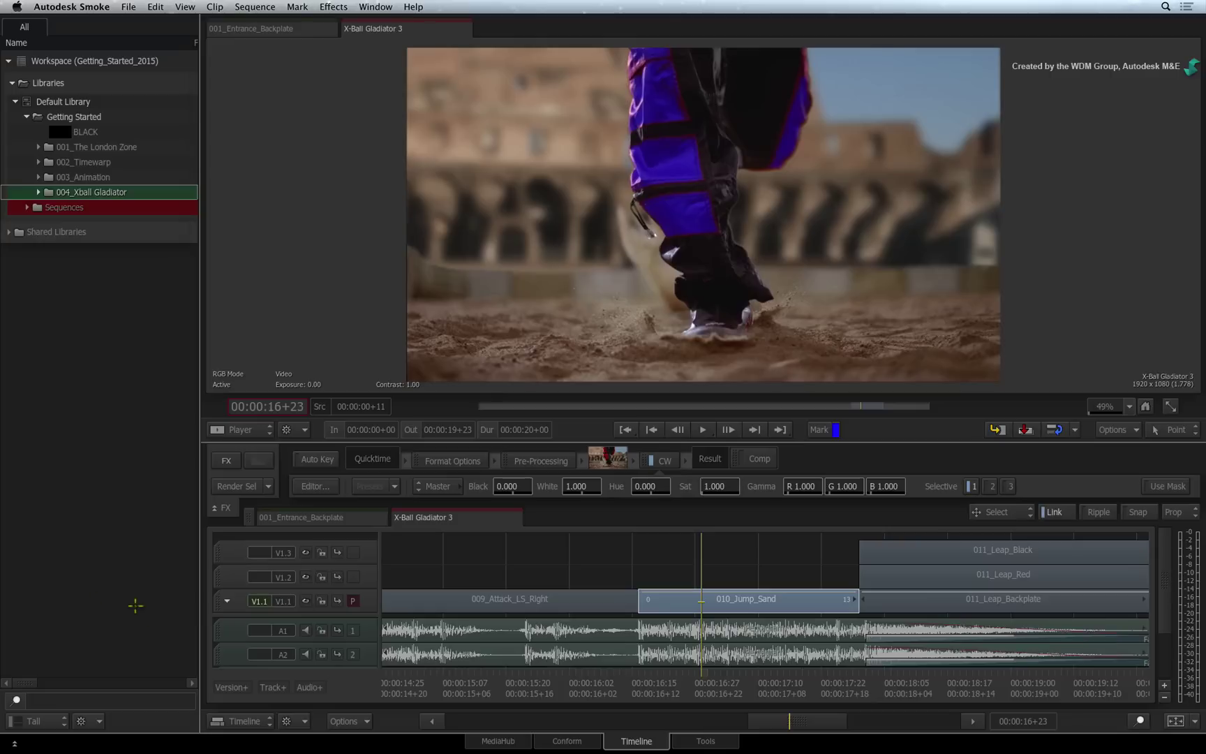
{"action": "left_click_drag", "start_coordinate": [710, 687], "coordinate": [670, 677]}
{"action": "left_click", "coordinate": [243, 489]}
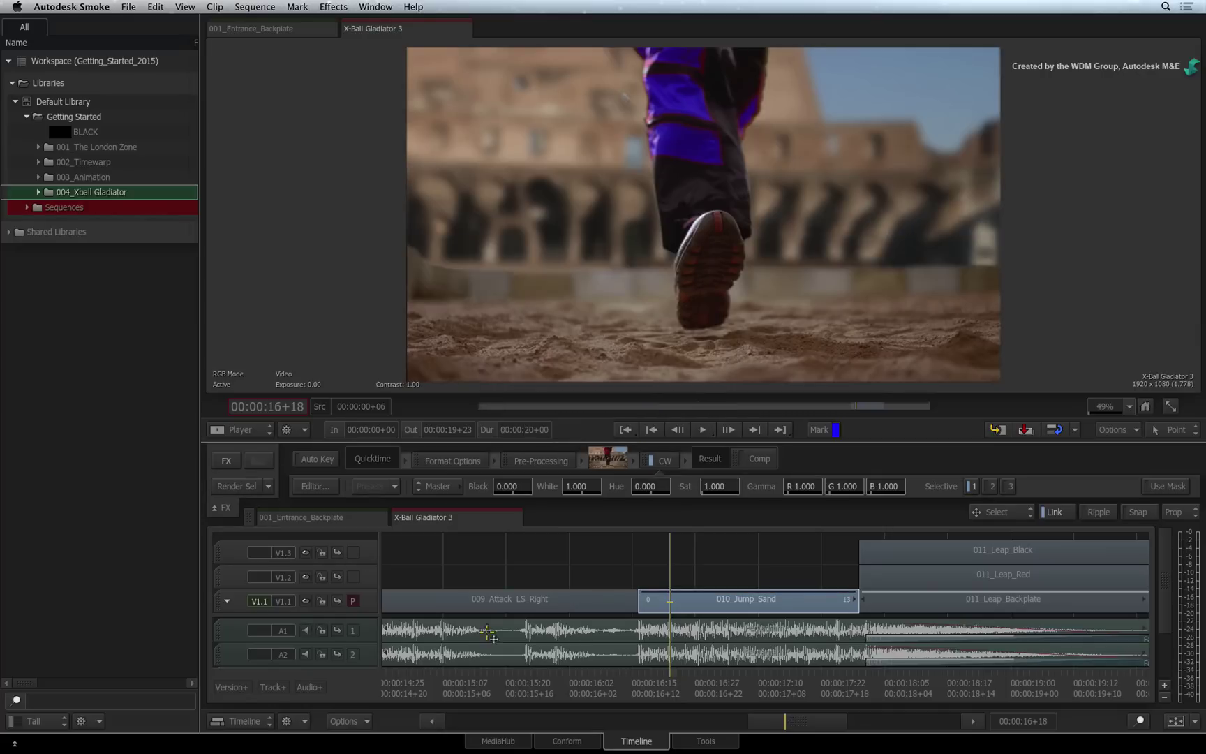
{"action": "left_click_drag", "start_coordinate": [660, 694], "coordinate": [614, 694]}
{"action": "key", "text": "space"}
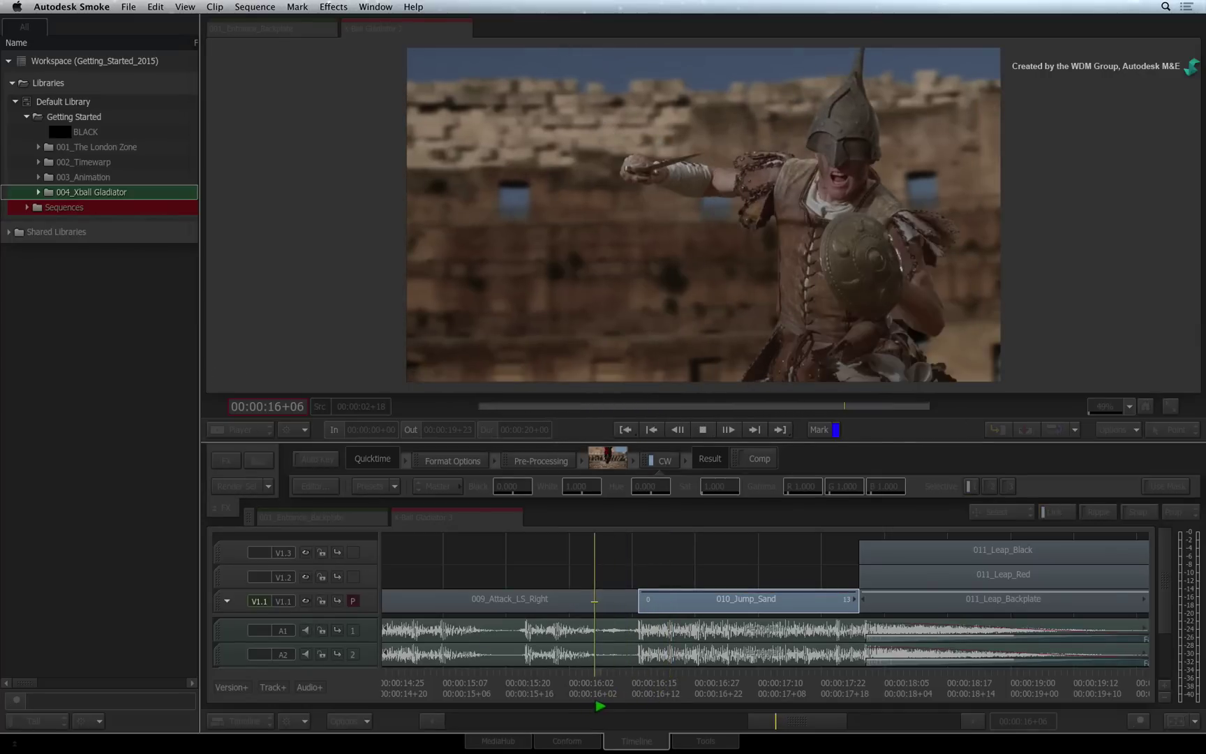
{"action": "key", "text": "space"}
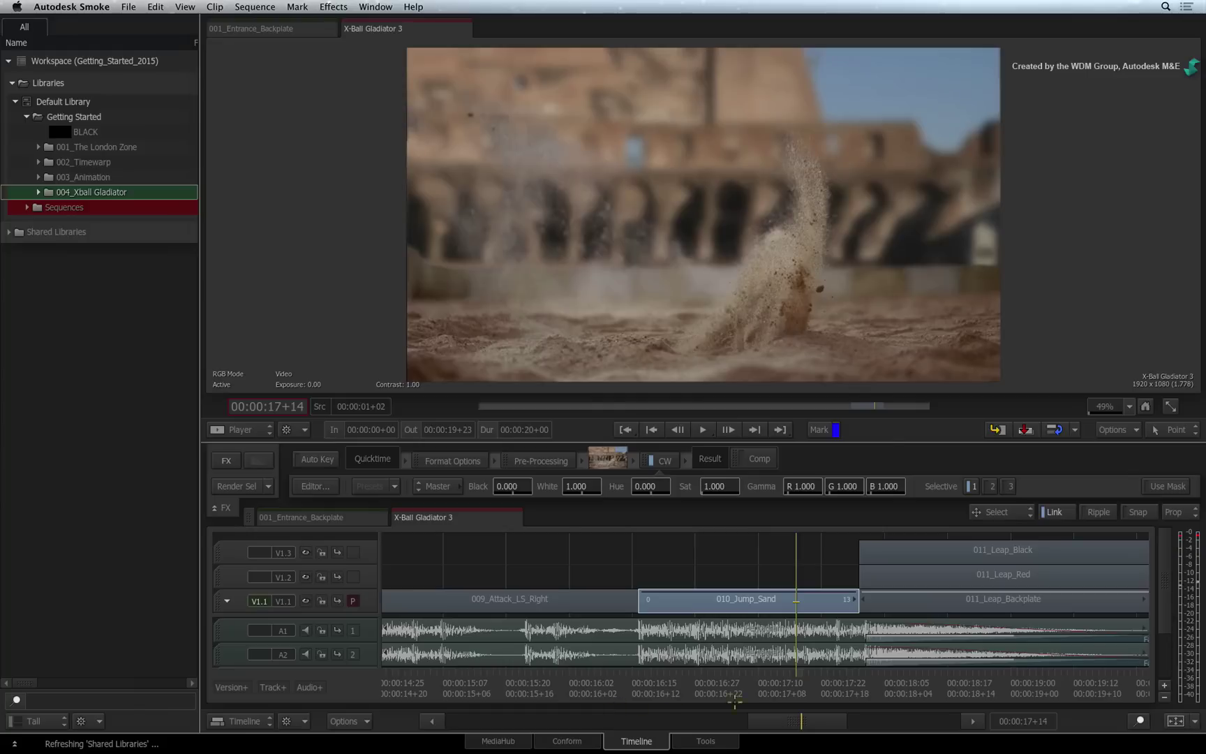
- Save the recoloured result to the Getting Started library as 010_Jump_Sand_CW_1 and load it for viewing
{"action": "left_click", "coordinate": [716, 691]}
{"action": "left_click", "coordinate": [691, 693]}
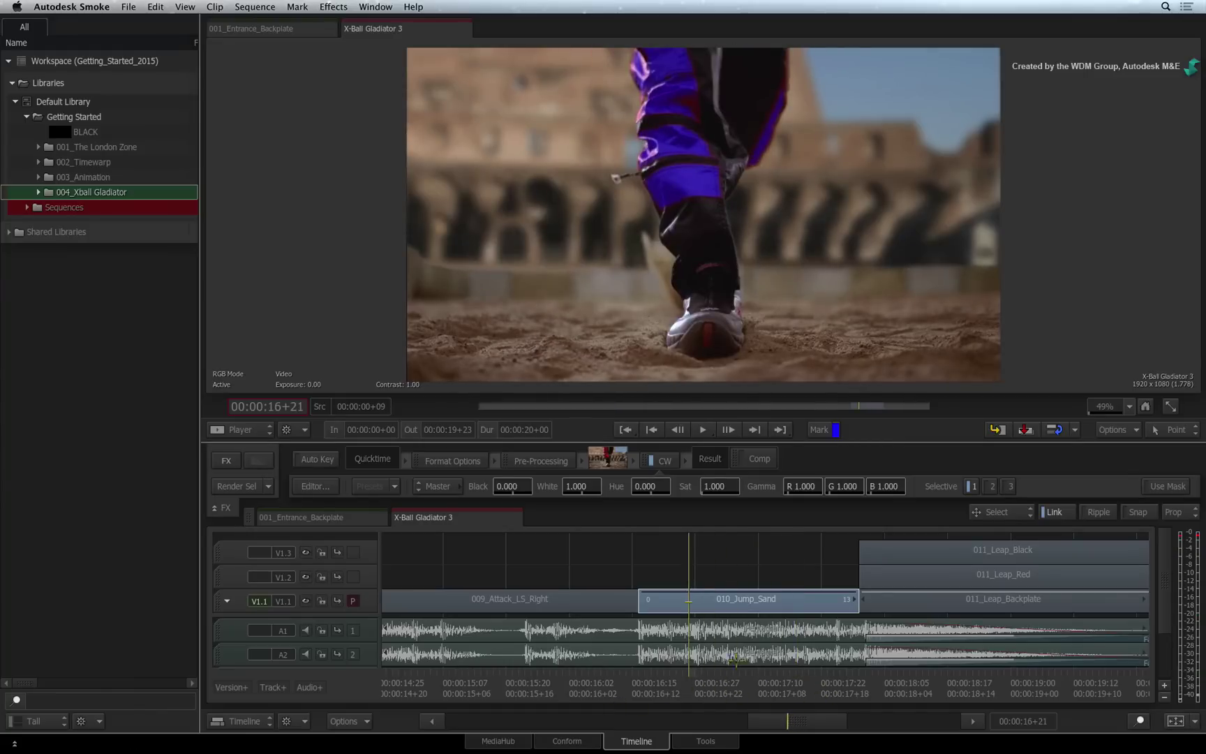
{"action": "left_click_drag", "start_coordinate": [665, 429], "coordinate": [77, 117]}
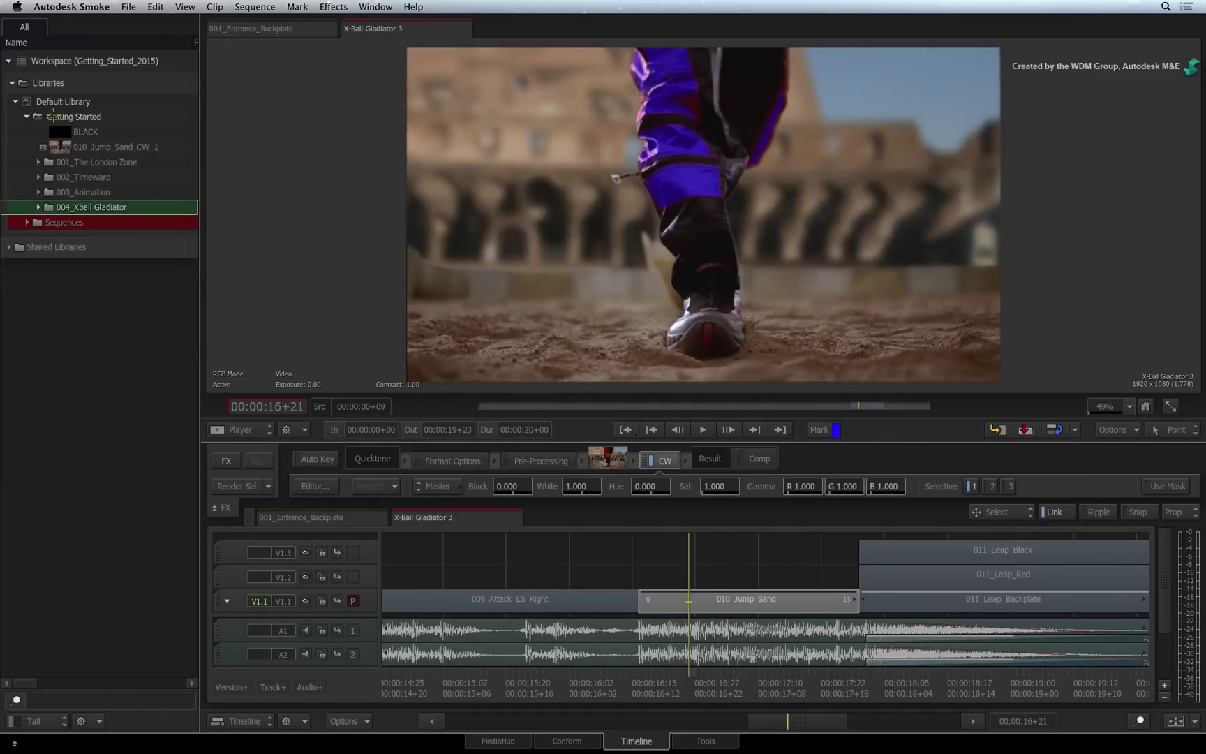
{"action": "left_click", "coordinate": [87, 148]}
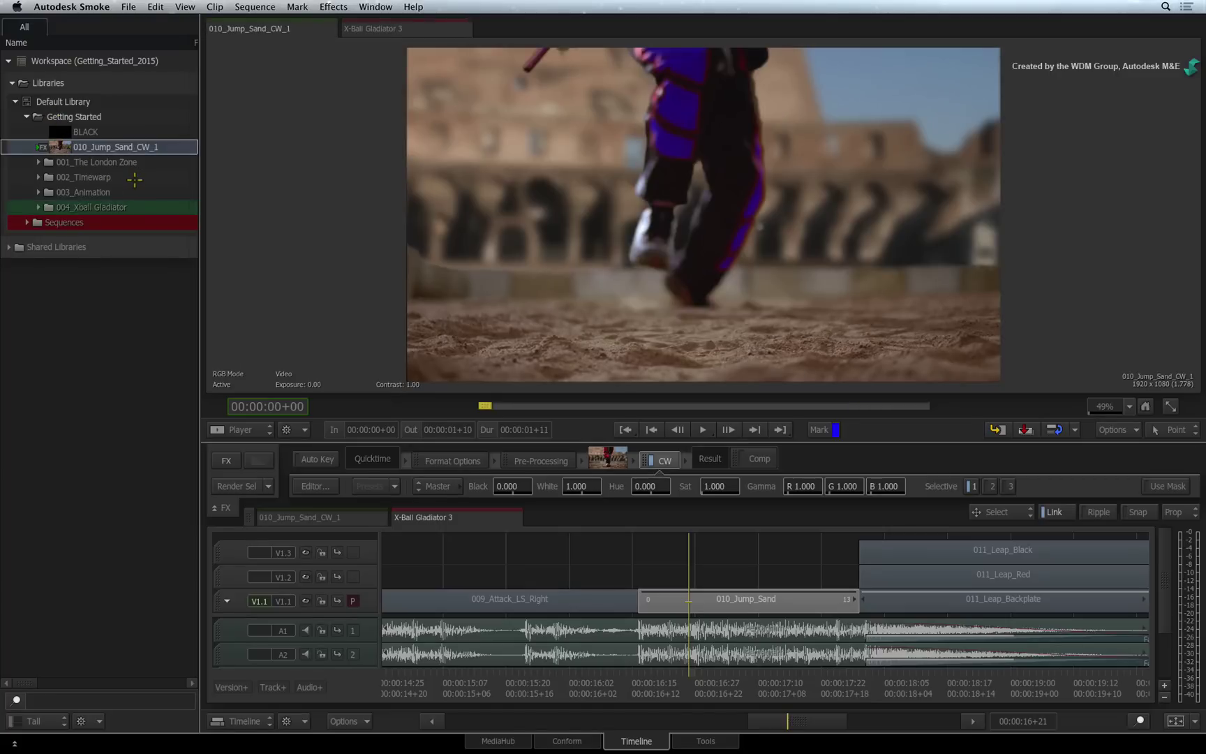